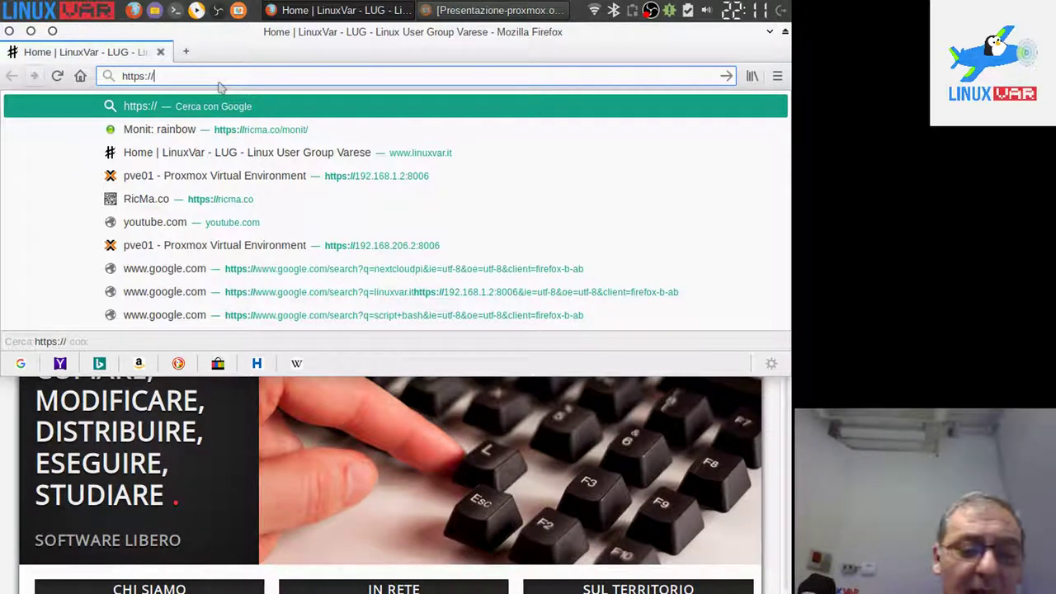
text(192.168)
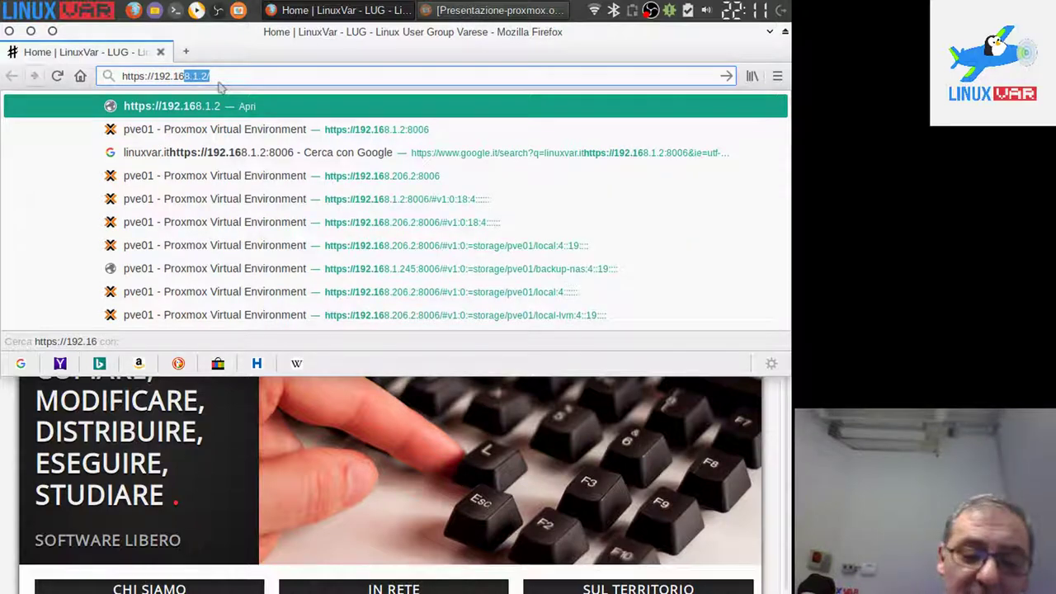
text(.1.2)
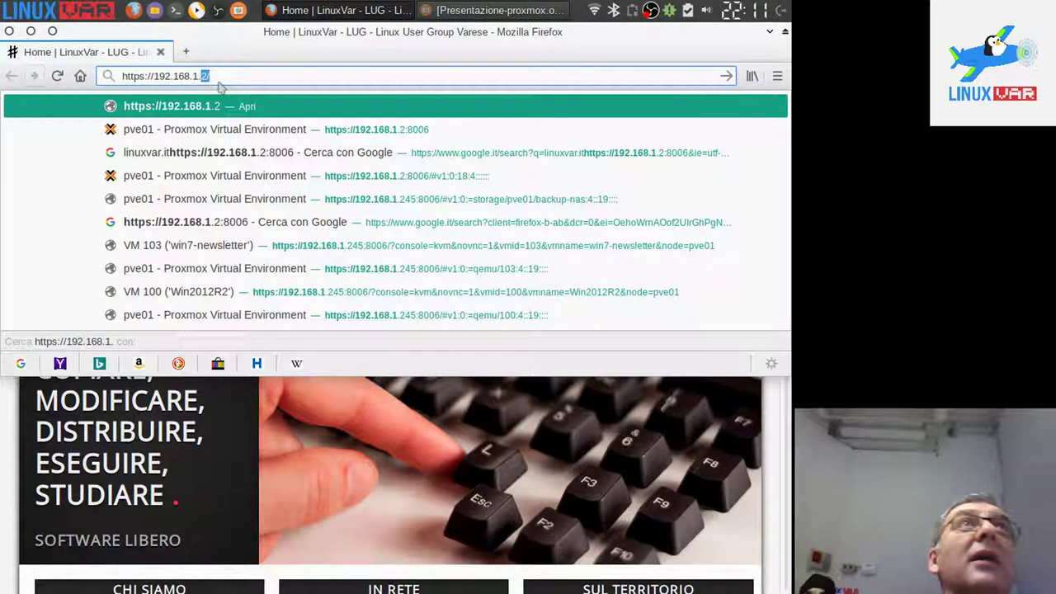
text(:800)
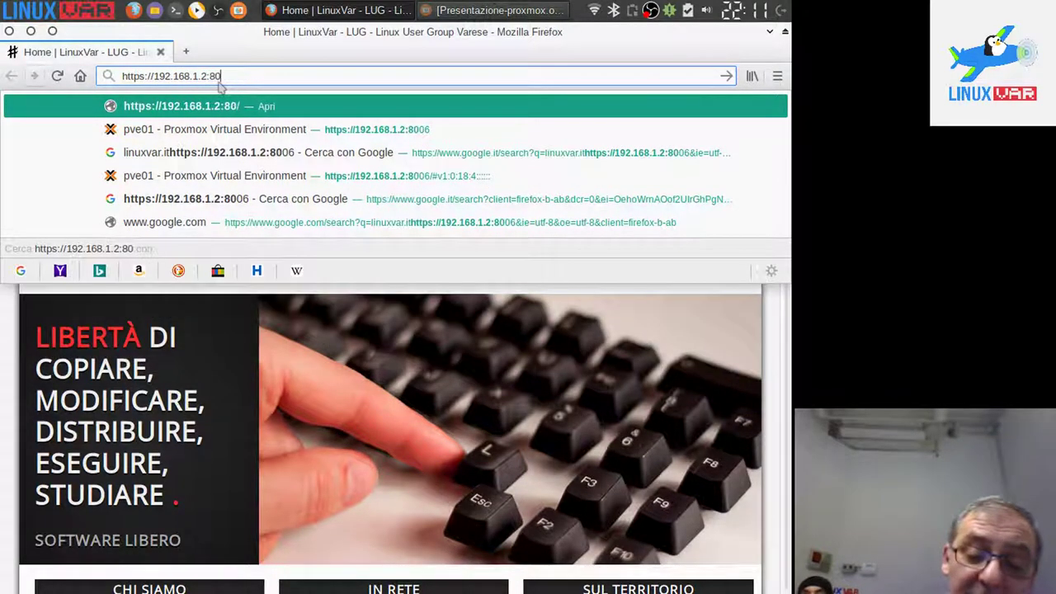
text(6)
key(Return)
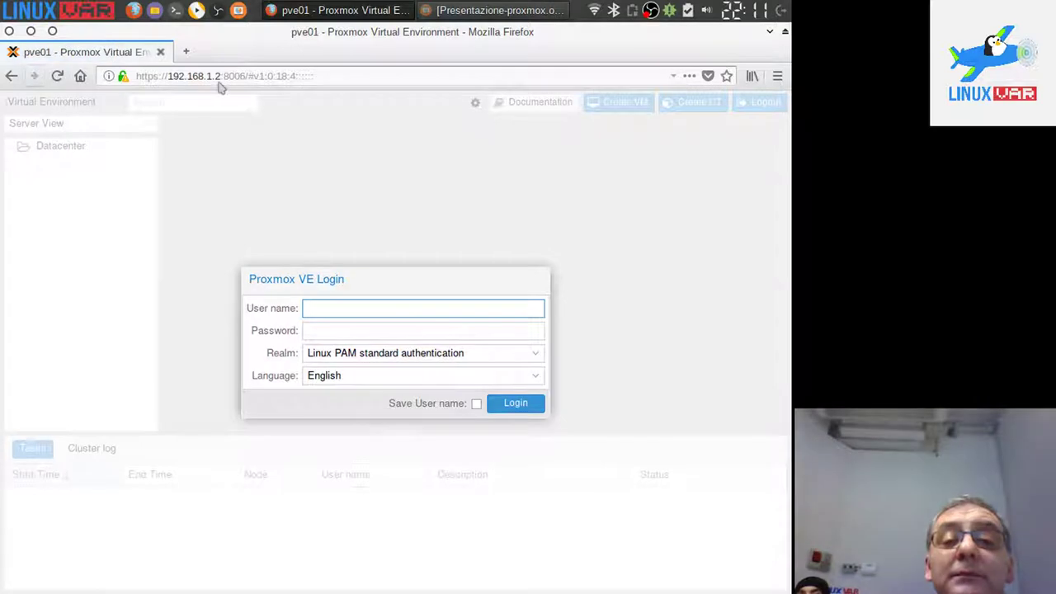
- Log in to Proxmox VE as root with the account password and dismiss the subscription notice
text(root)
key(Tab)
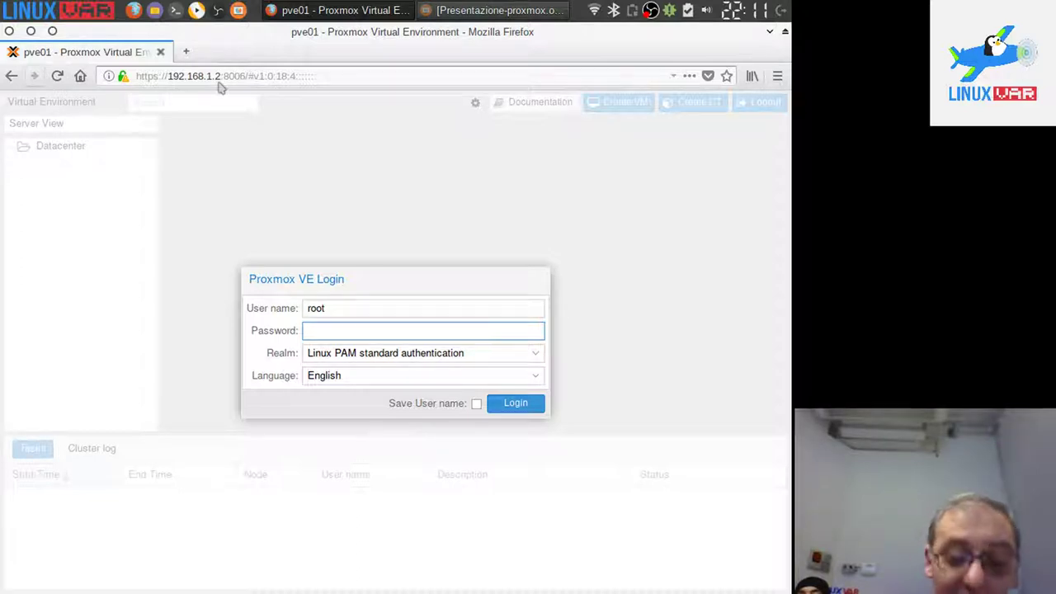
text(*********)
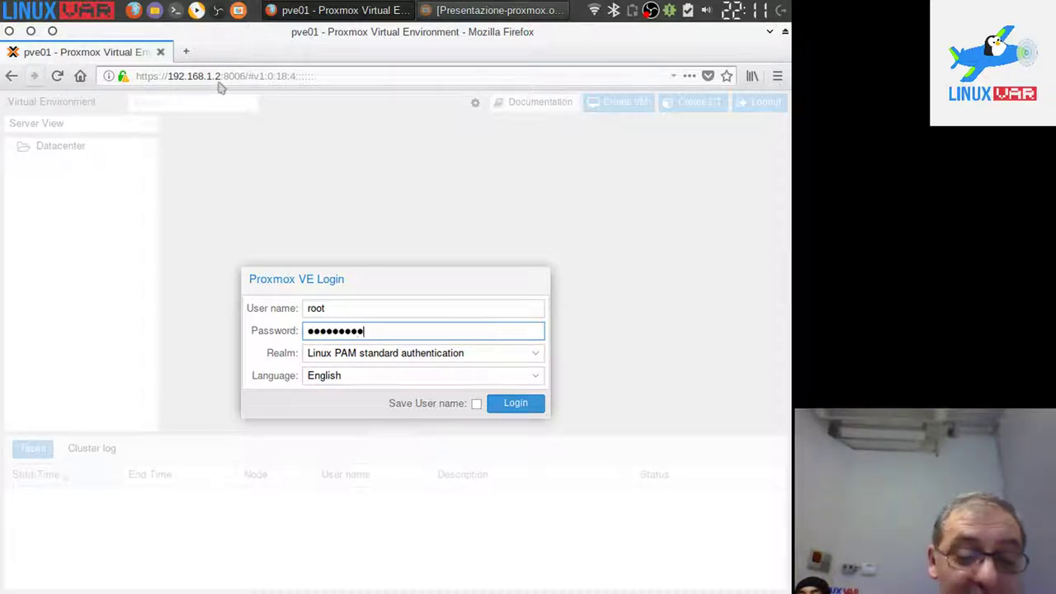
text(**)
key(BackSpace)
key(BackSpace)
key(BackSpace)
key(BackSpace)
key(BackSpace)
key(BackSpace)
key(BackSpace)
key(BackSpace)
key(BackSpace)
key(BackSpace)
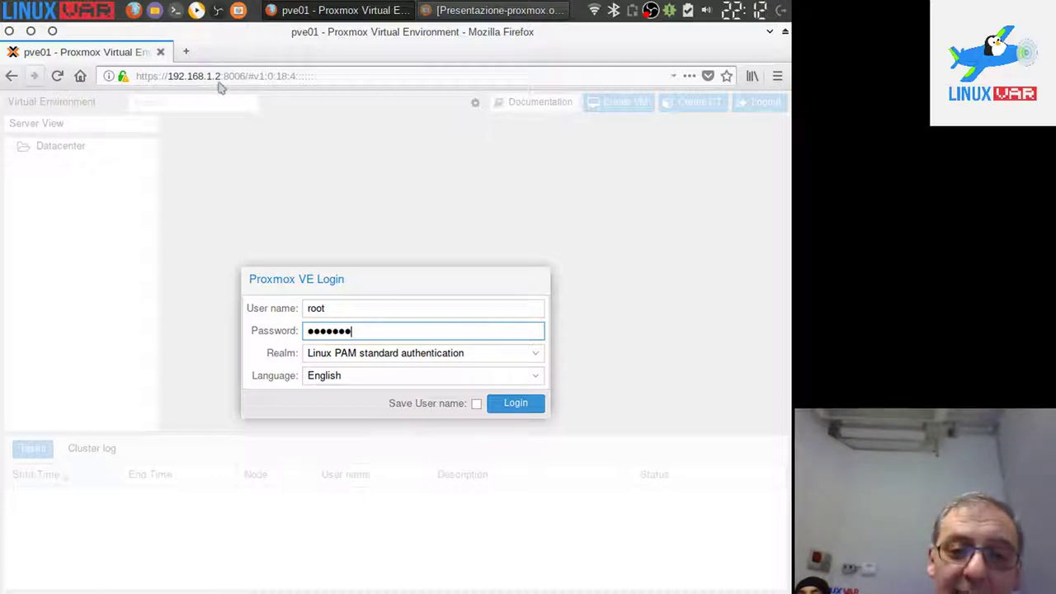
text(**********)
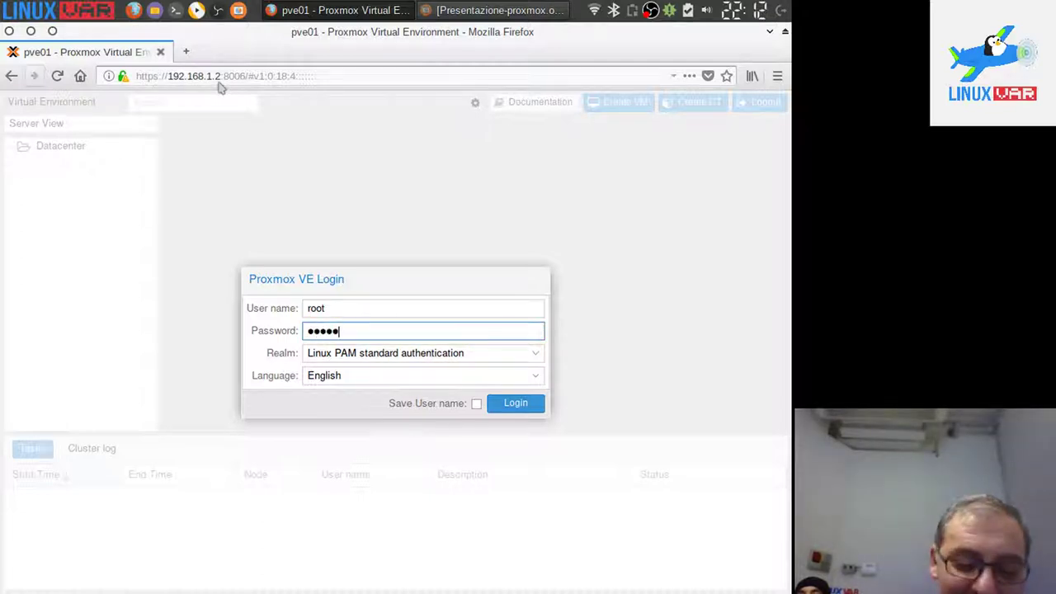
text(*)
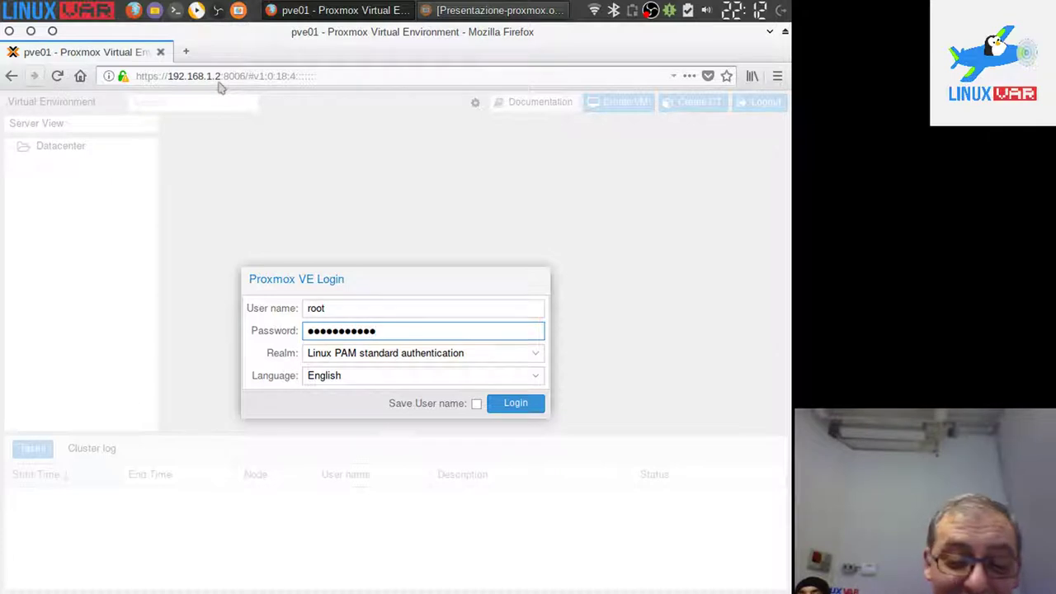
key(Return)
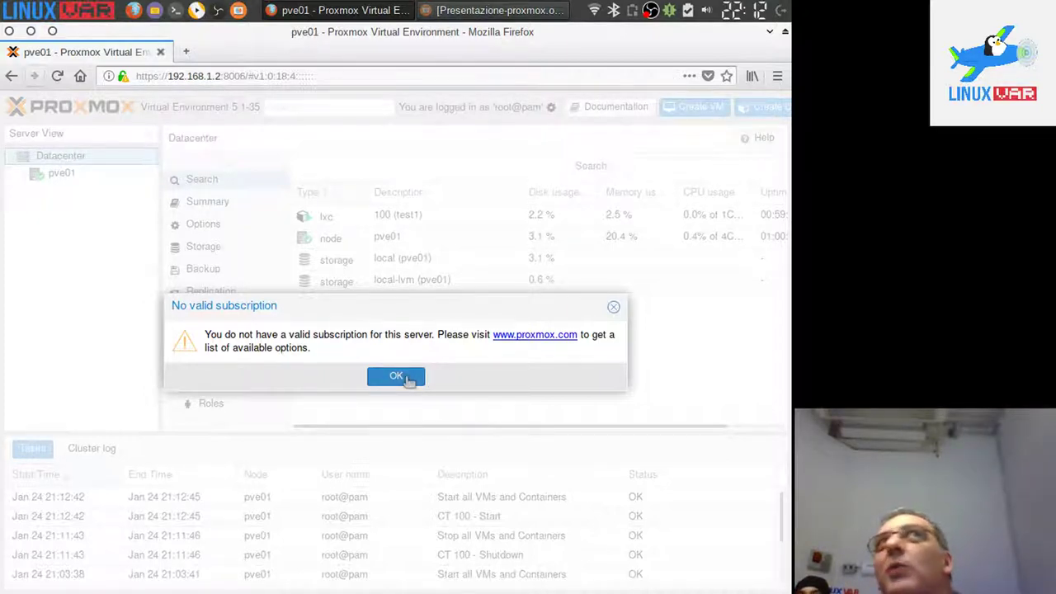
click(396, 376)
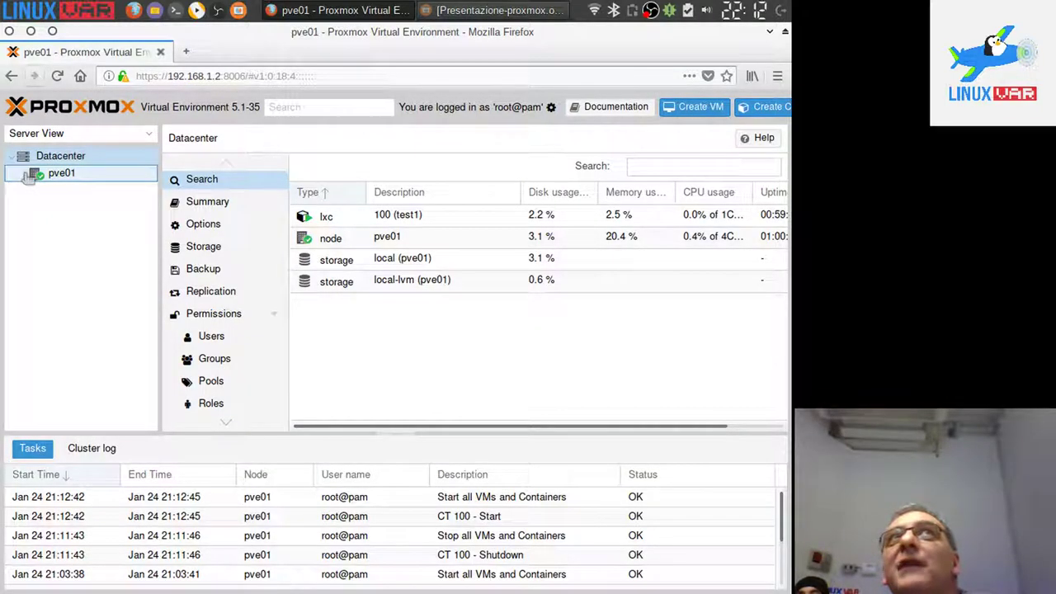
- Expand node pve01 and examine the datacenter, the node and the summary of container 100 (test1)
click(27, 175)
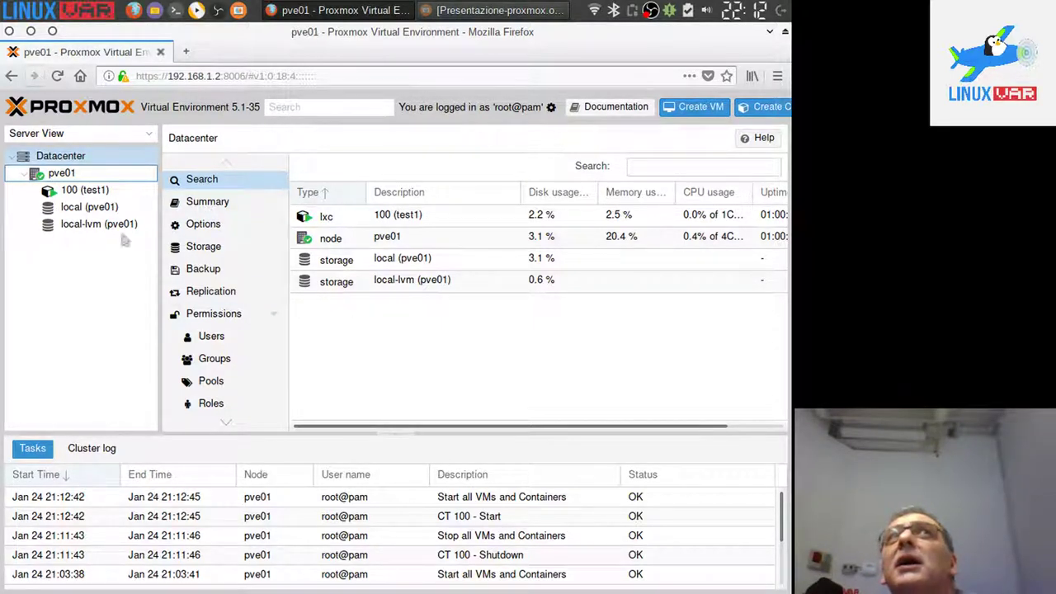
click(81, 156)
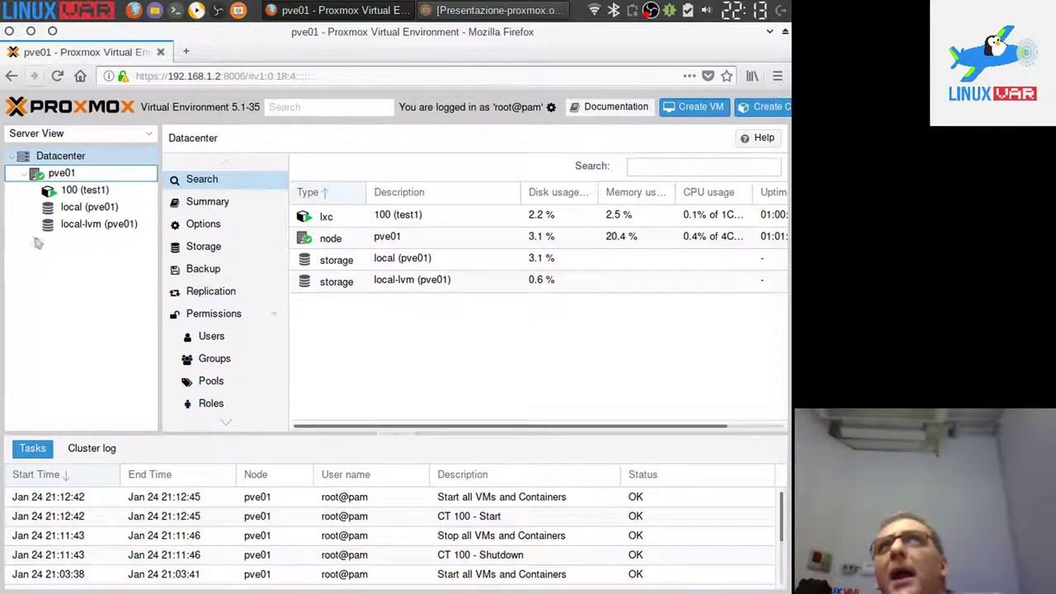
click(61, 157)
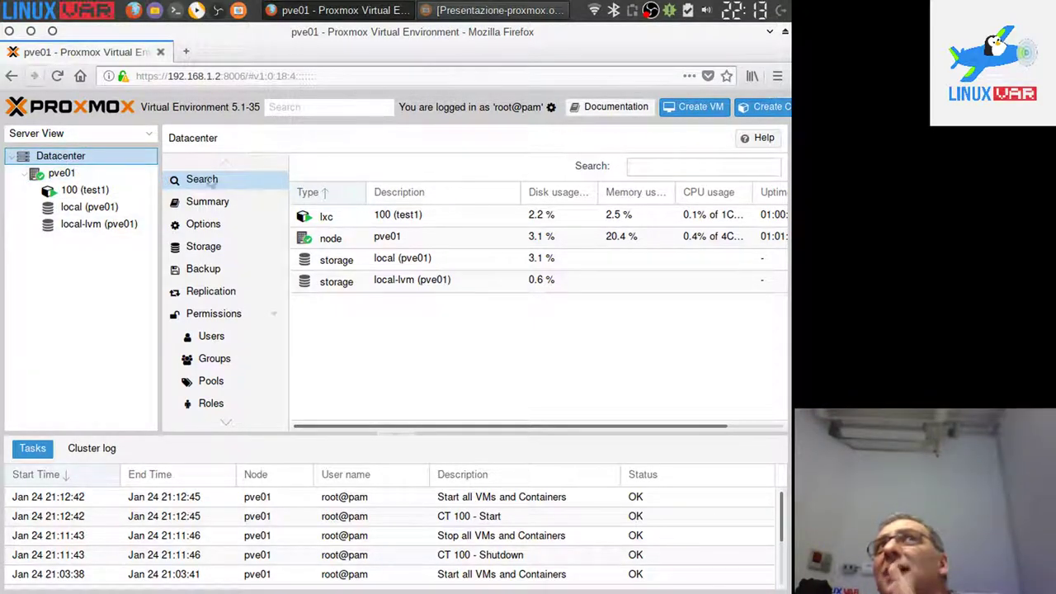
click(63, 174)
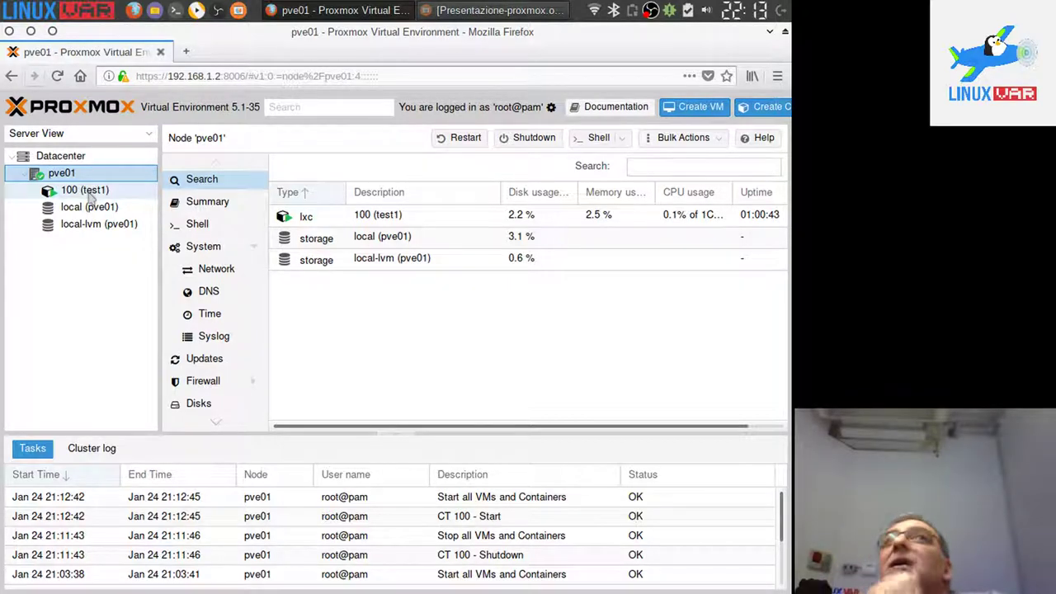
click(89, 194)
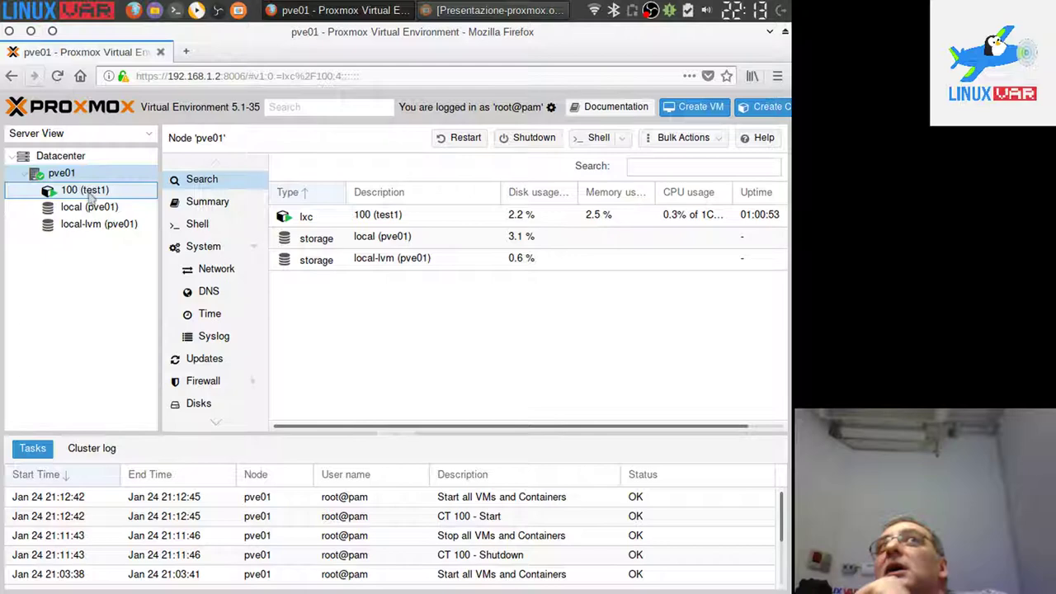
click(84, 195)
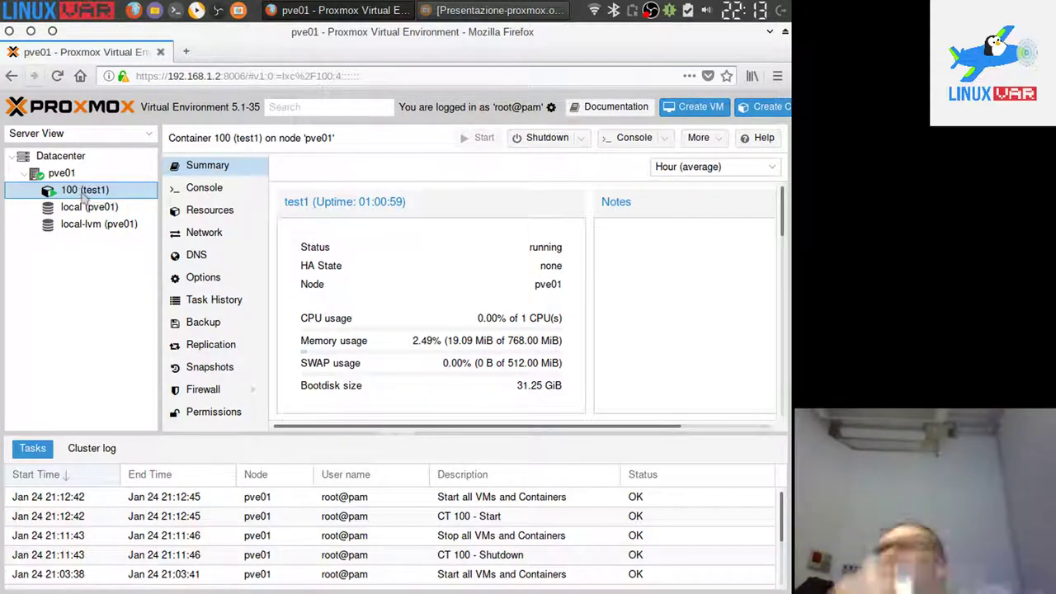
- Examine the summaries of the local and local-lvm storages and the disk images stored on local-lvm
click(105, 212)
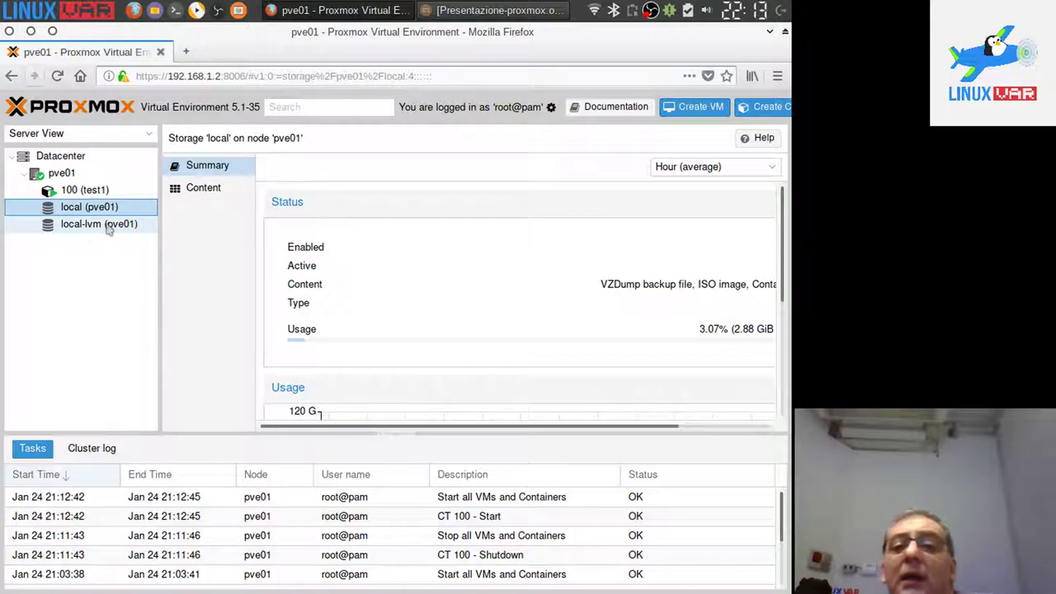
click(108, 228)
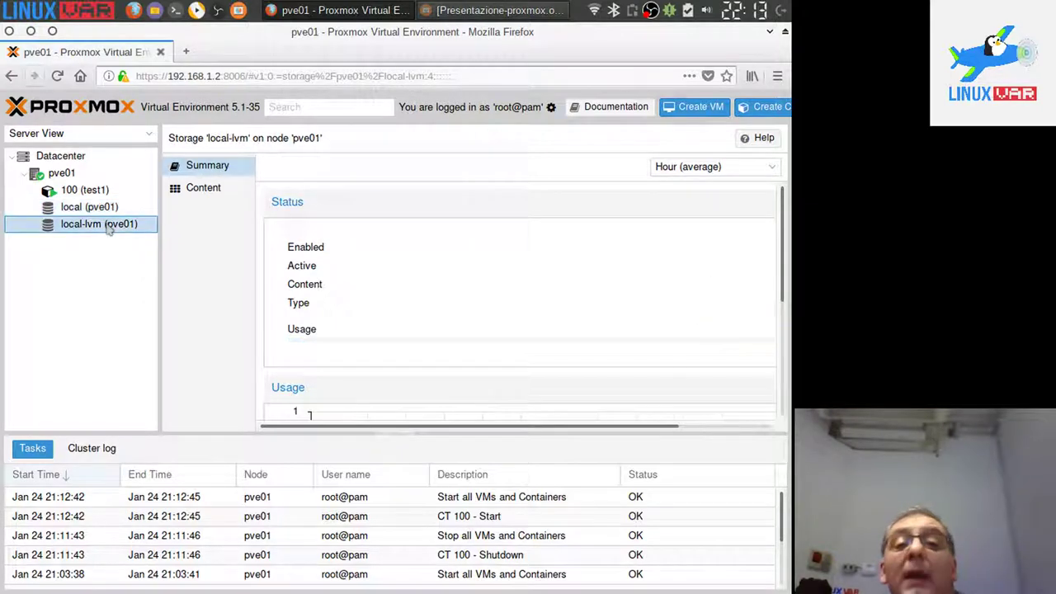
scroll(532, 282, down, 4)
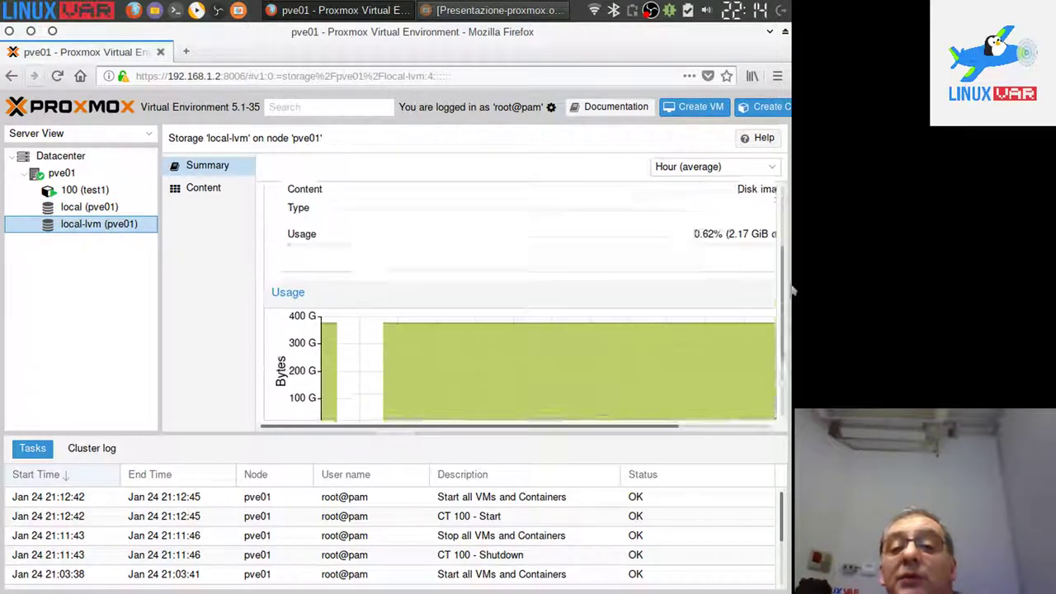
scroll(658, 288, up, 4)
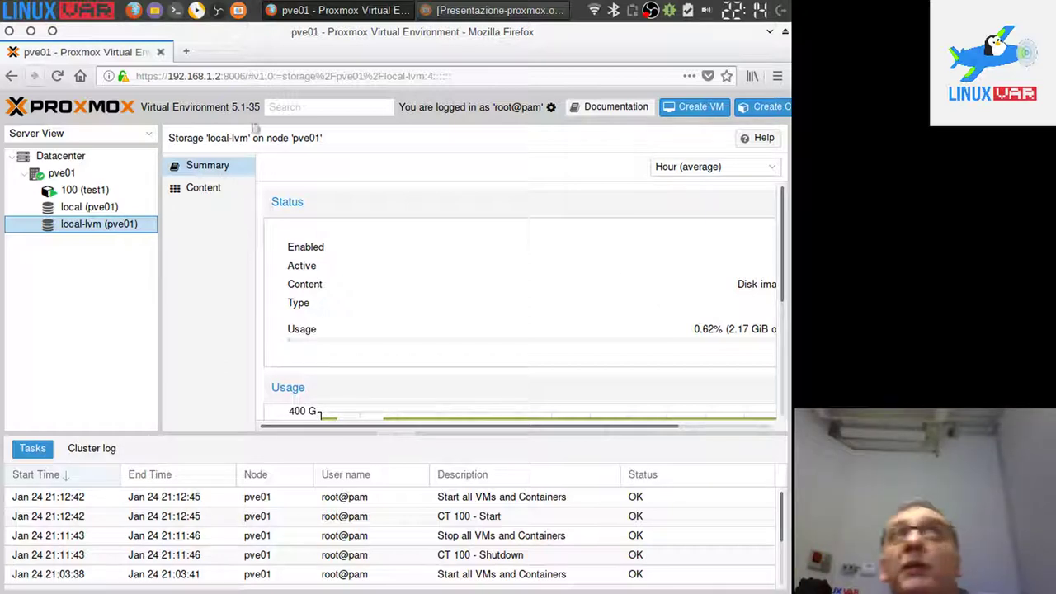
click(213, 194)
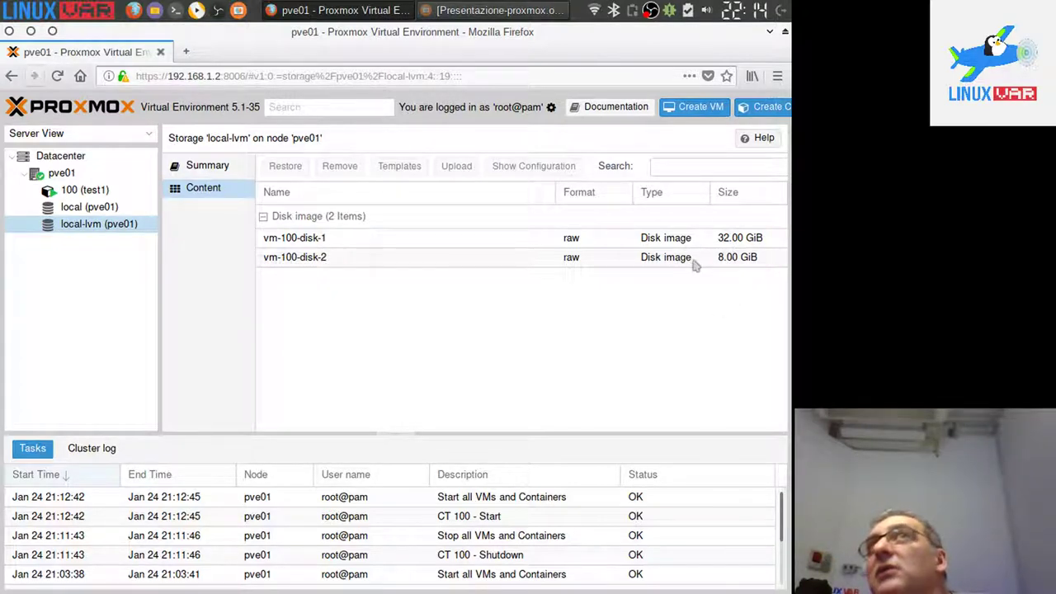
- Examine the content of the local storage, including its container backup file and Debian container template
click(113, 209)
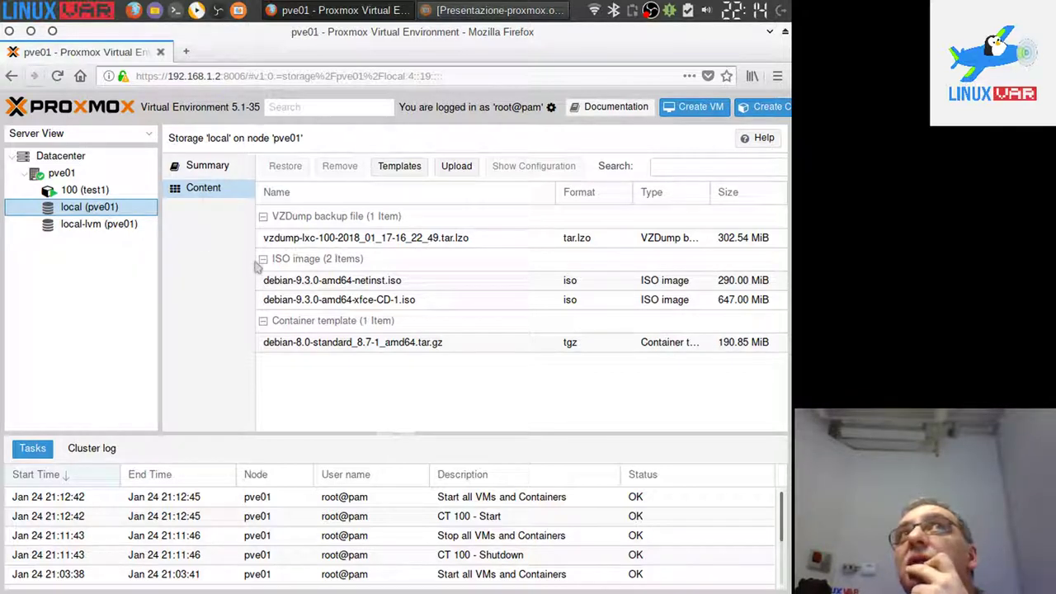
click(378, 239)
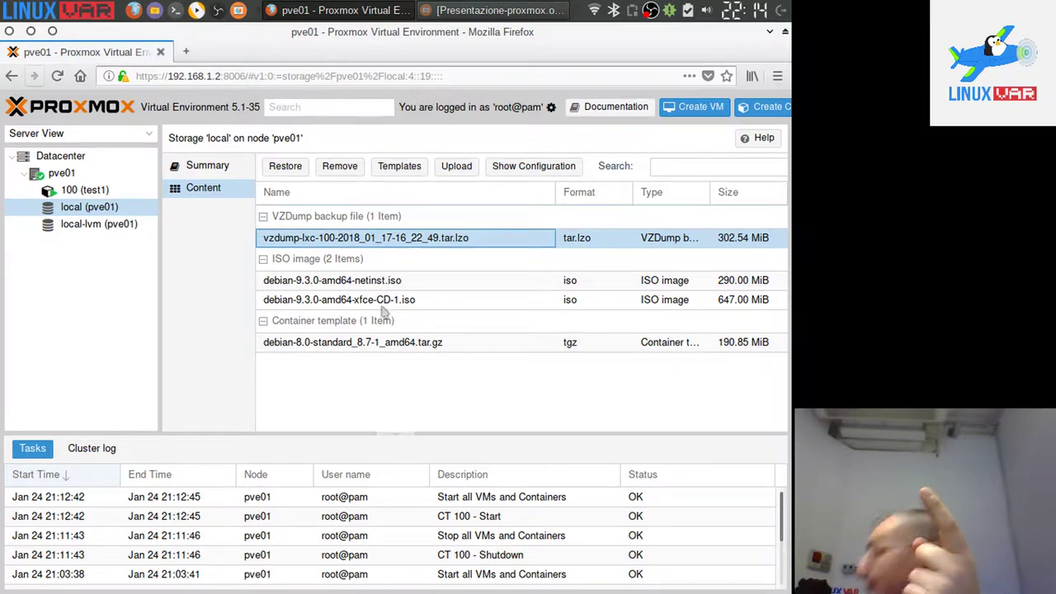
click(384, 343)
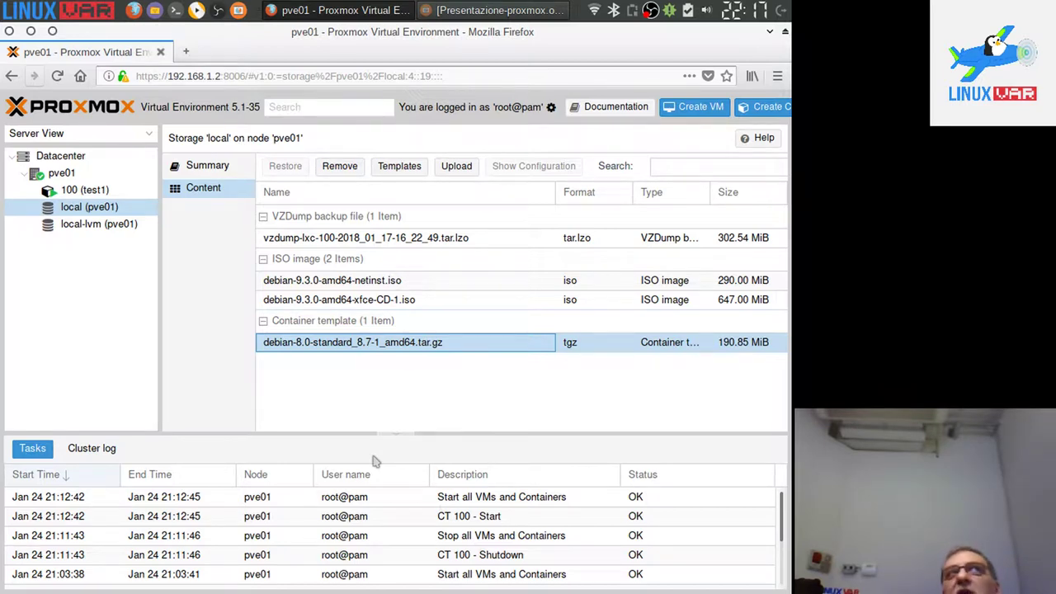
click(442, 240)
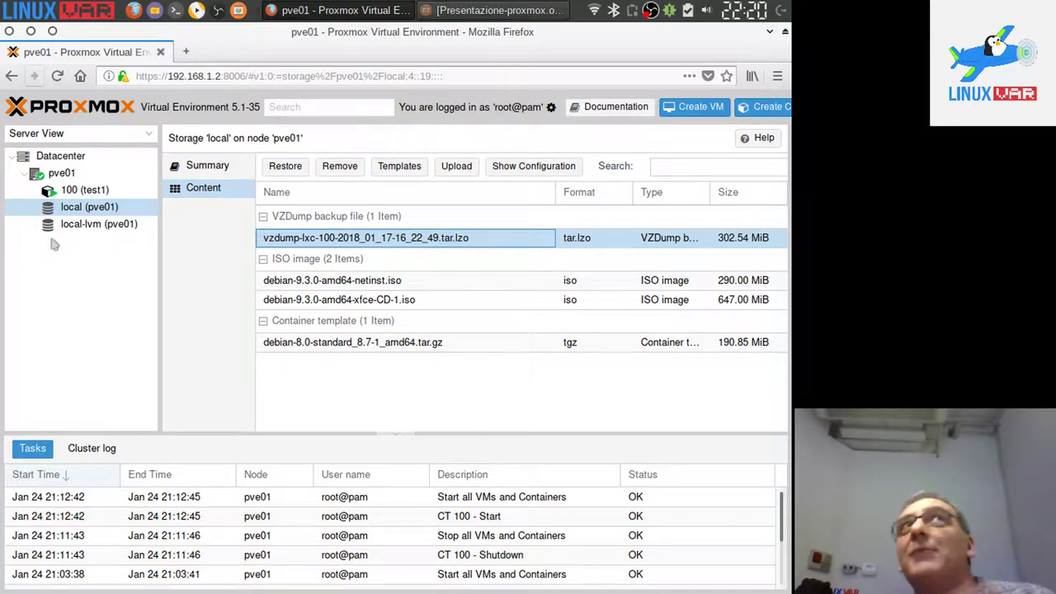
- Open the console of container 100 (test1) to view it, and close it again
click(74, 190)
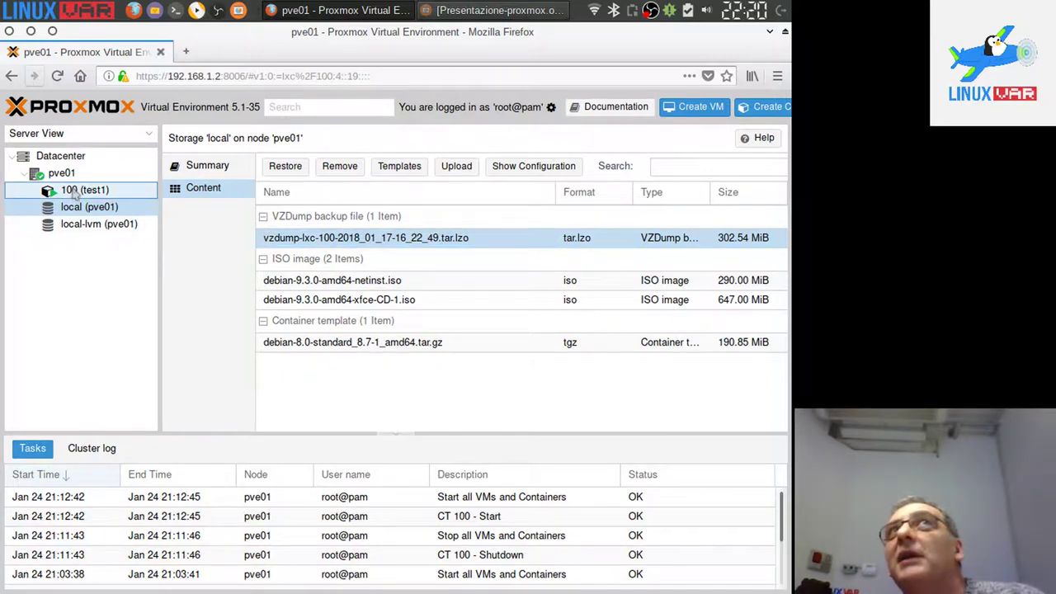
double_click(74, 191)
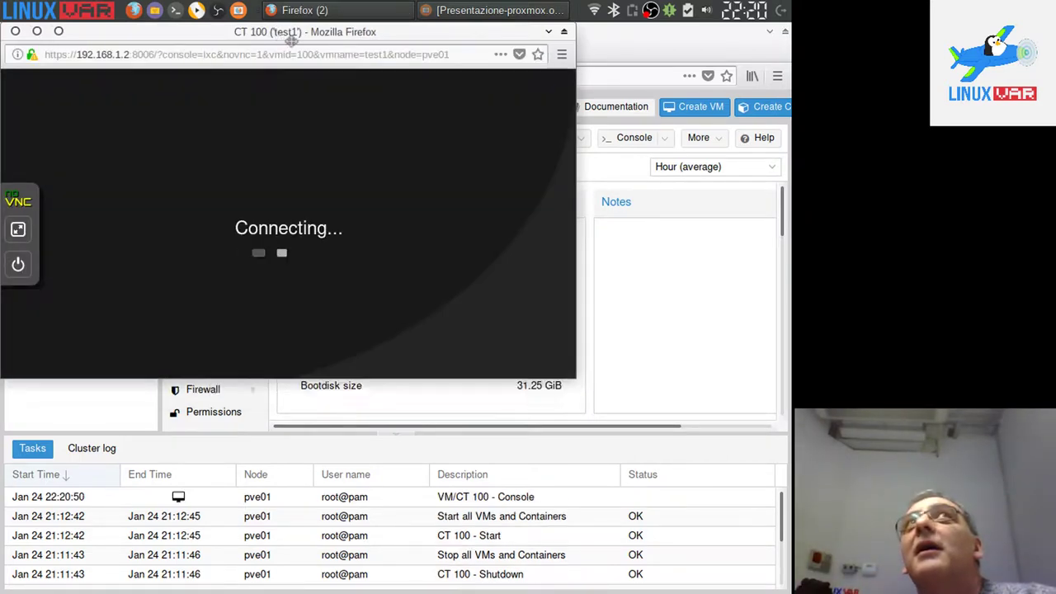
drag(278, 32, 363, 104)
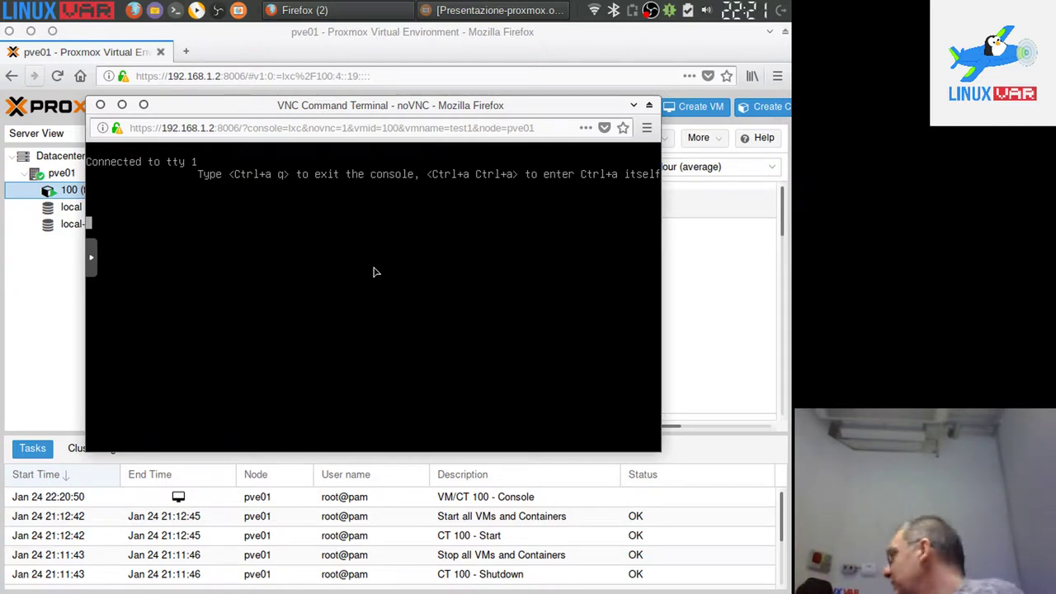
click(99, 105)
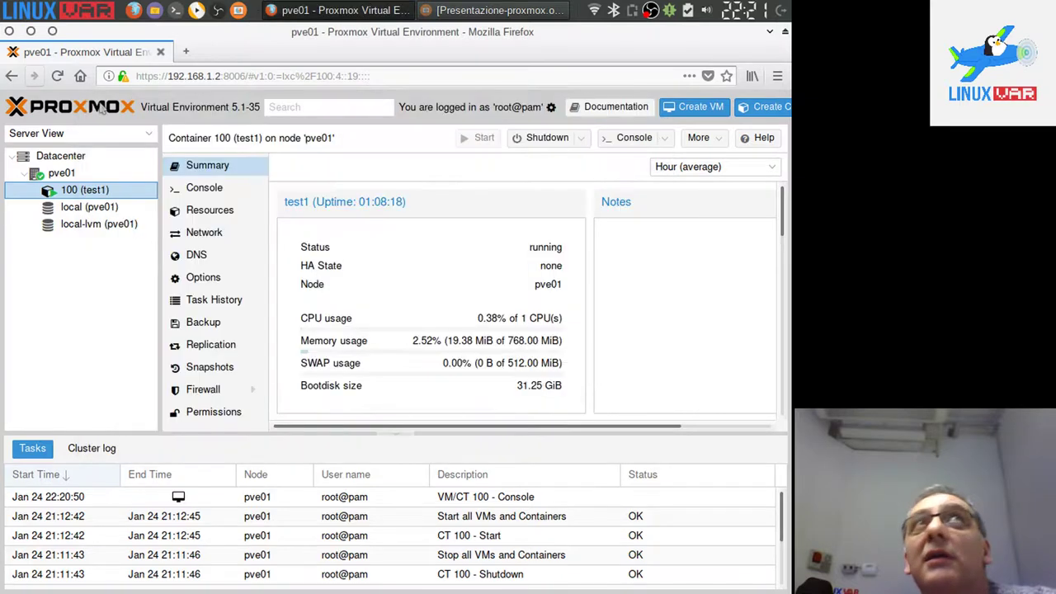
- Review the content of the local storage and open the form for a new datacenter backup job
click(119, 210)
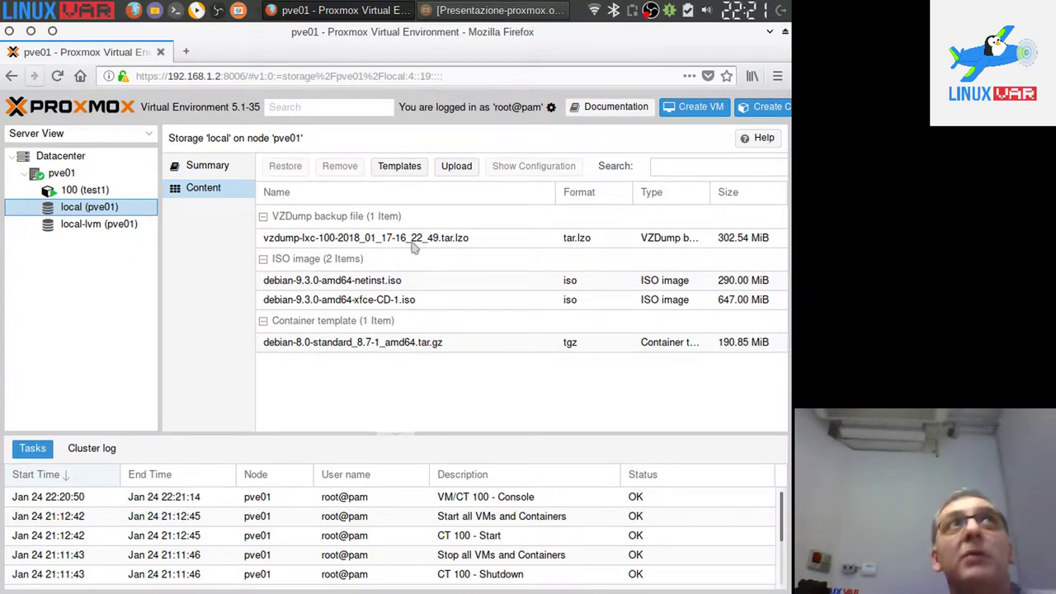
click(73, 158)
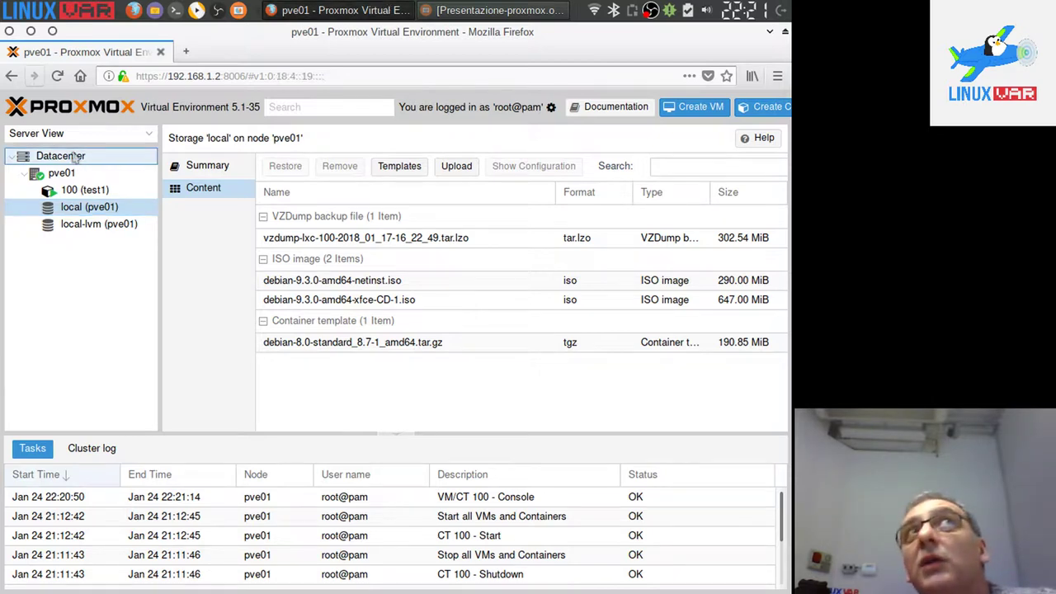
click(202, 271)
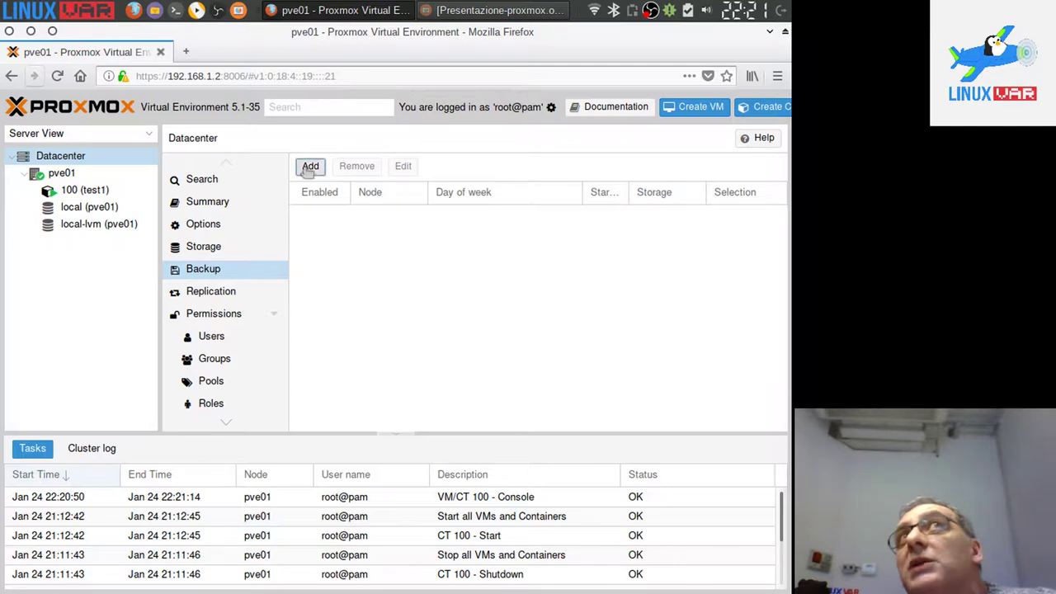
click(309, 167)
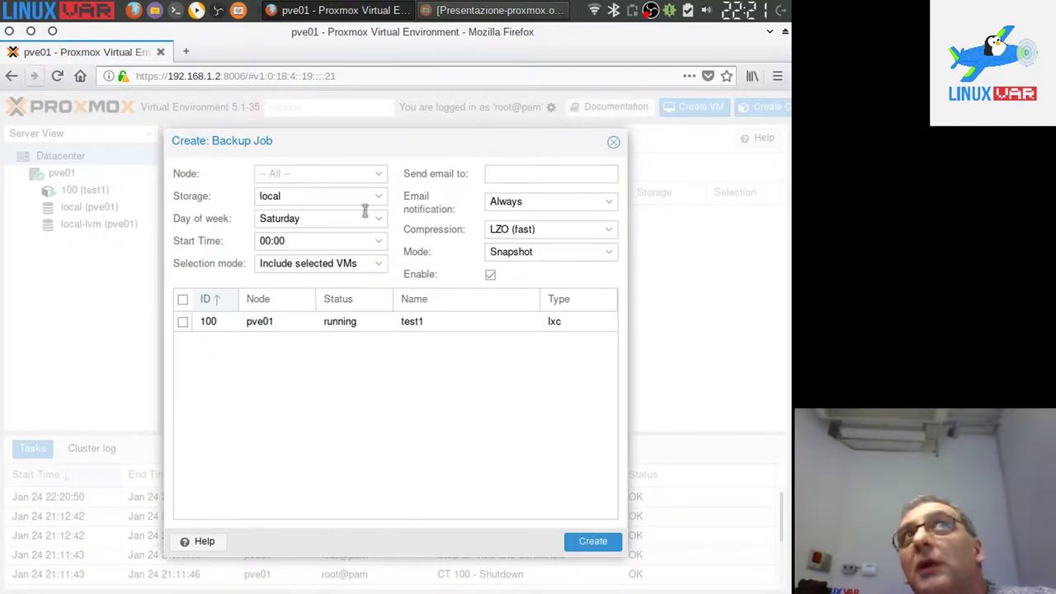
- Examine the node and storage choices offered for the new backup job
click(383, 175)
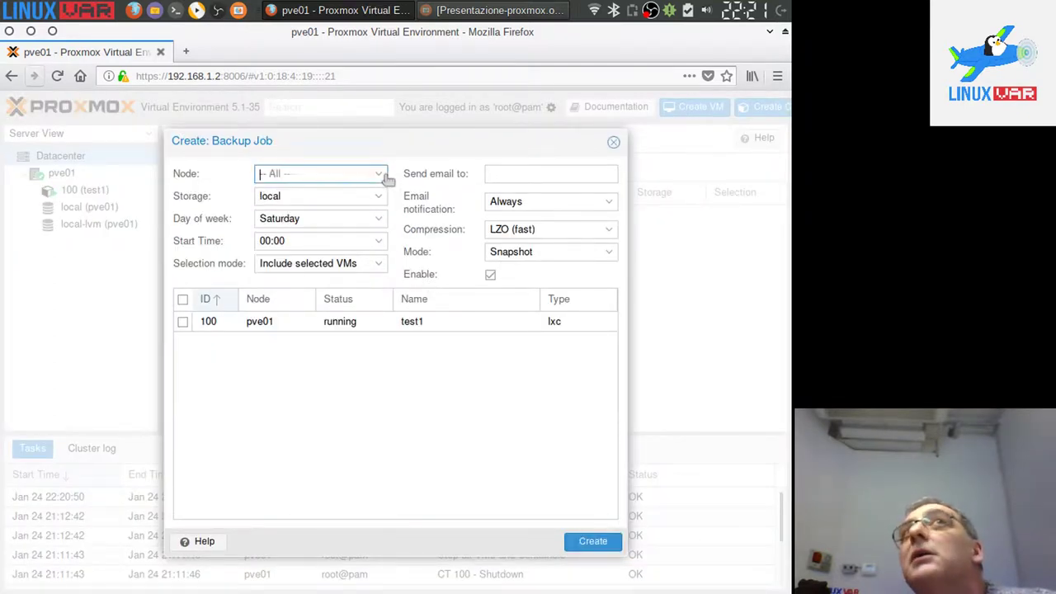
click(383, 175)
click(382, 175)
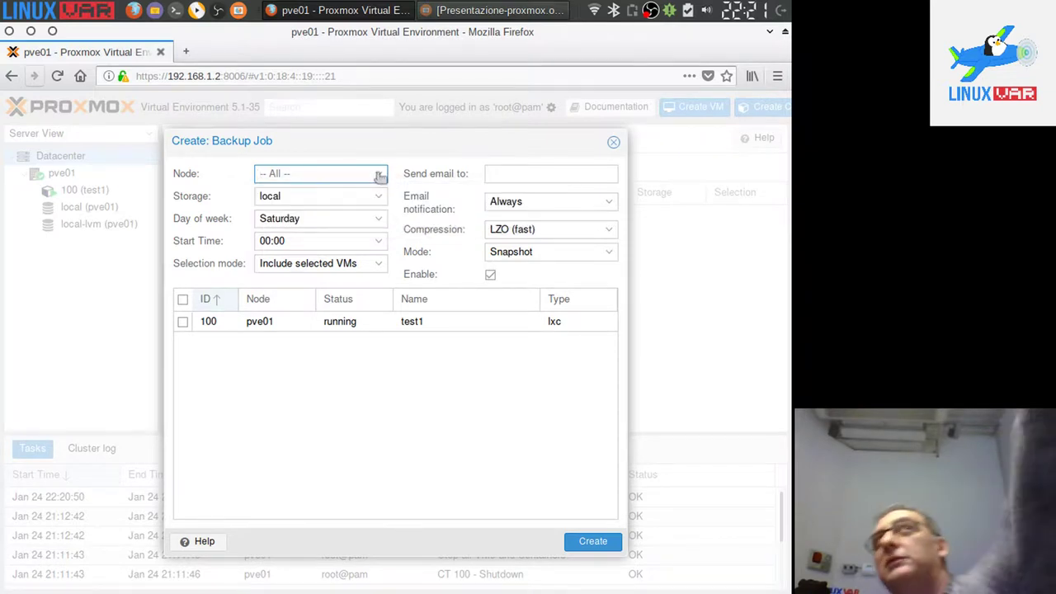
click(379, 176)
click(379, 176)
click(379, 198)
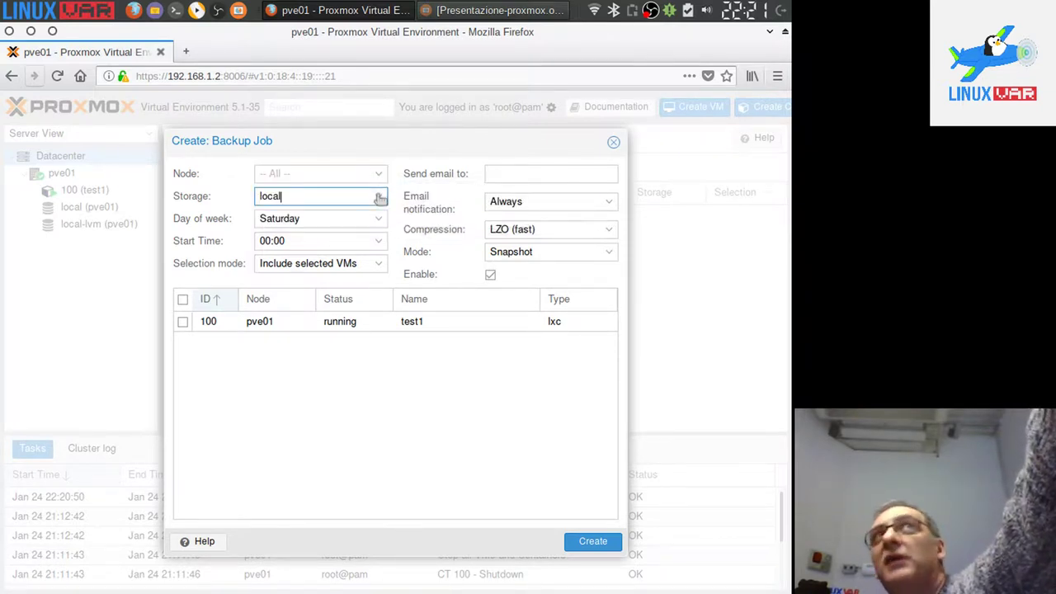
click(380, 198)
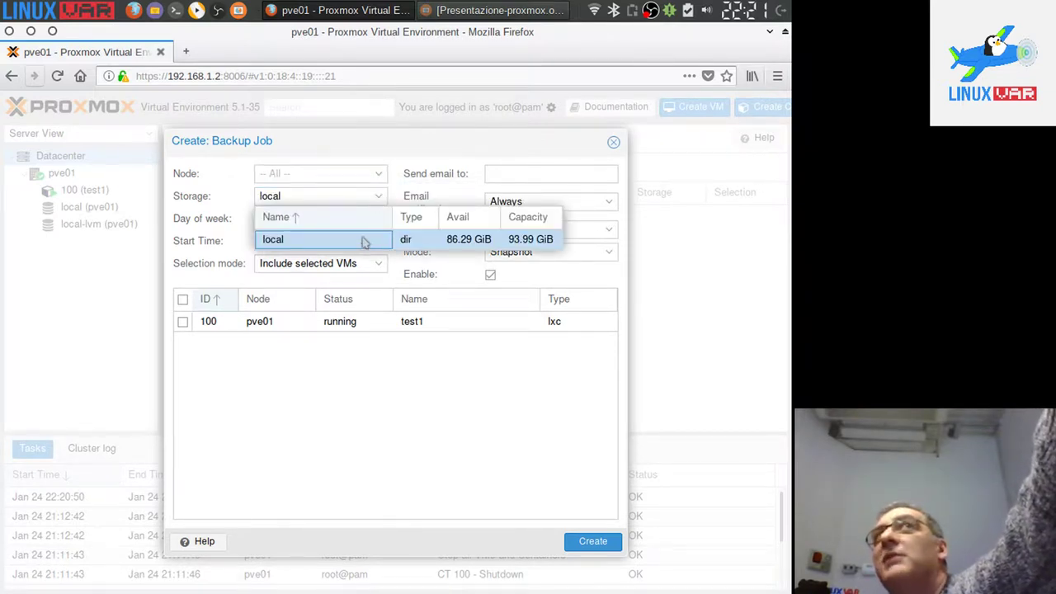
click(380, 193)
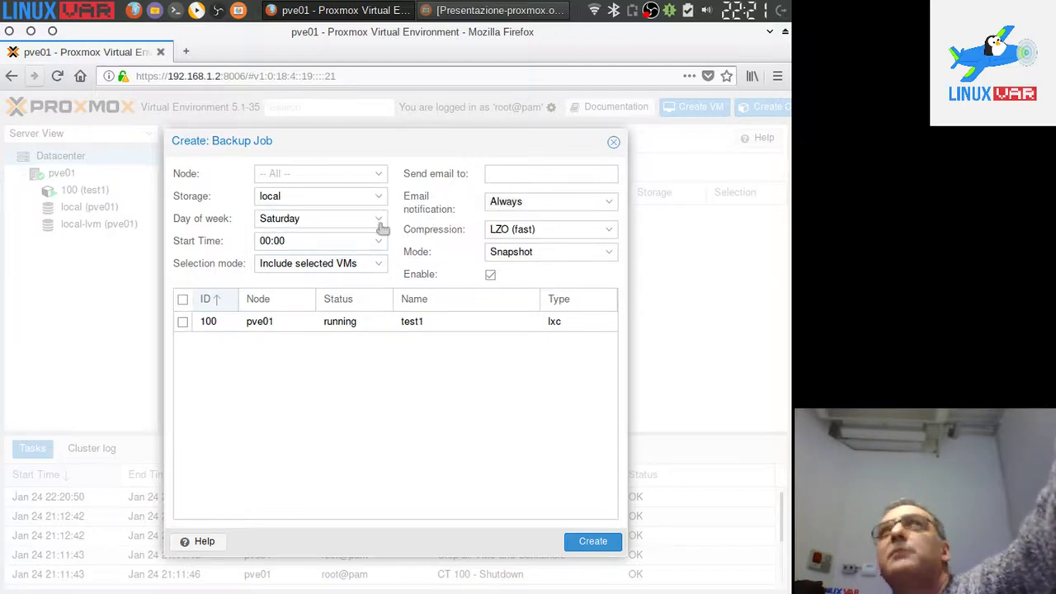
- Examine the backup job's day of week, backup mode and selection mode options, and close the form without creating the job
click(379, 219)
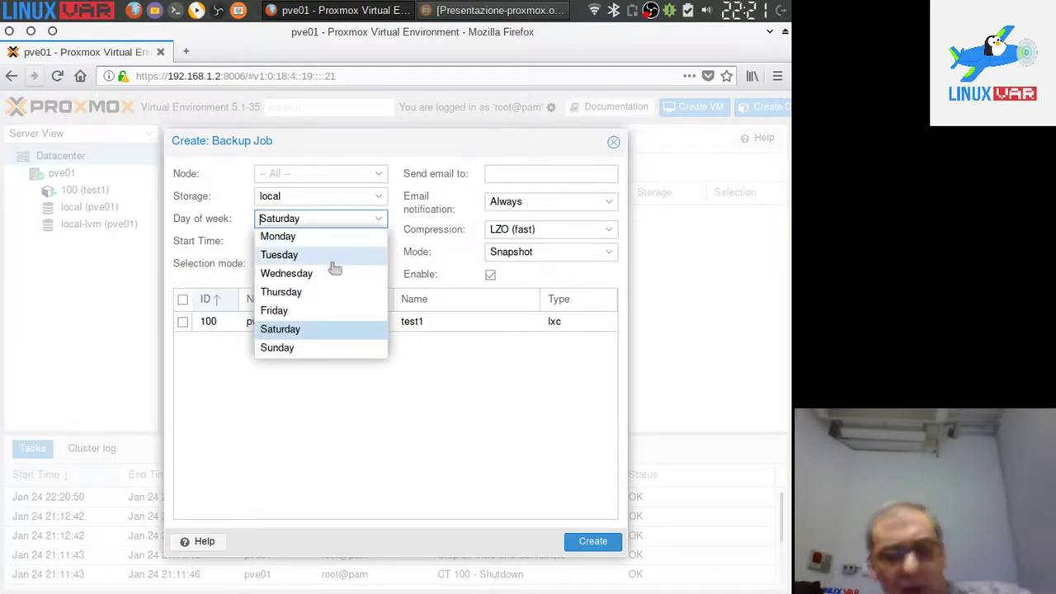
click(405, 246)
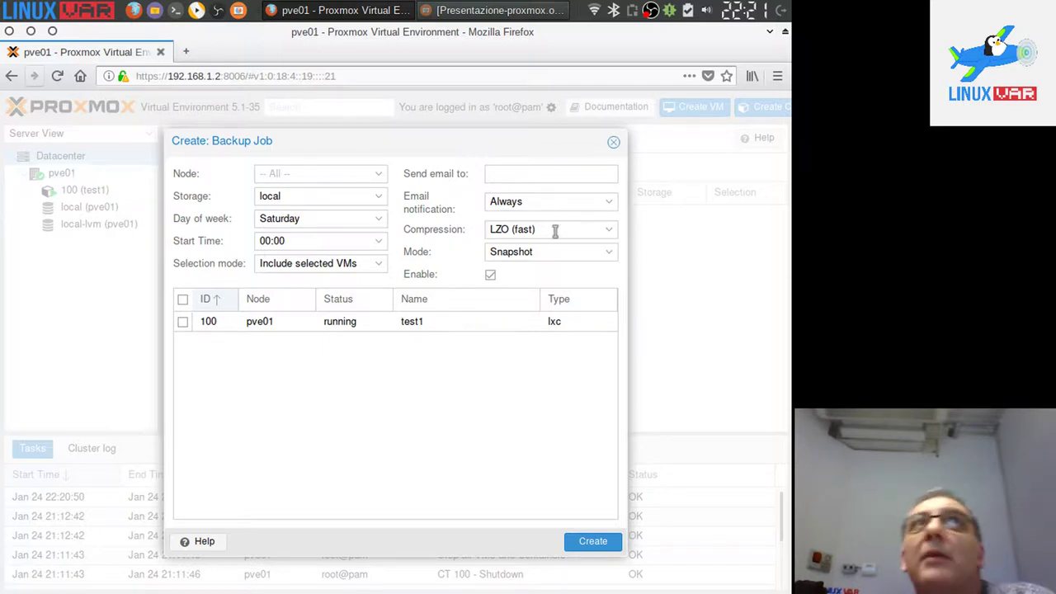
click(613, 255)
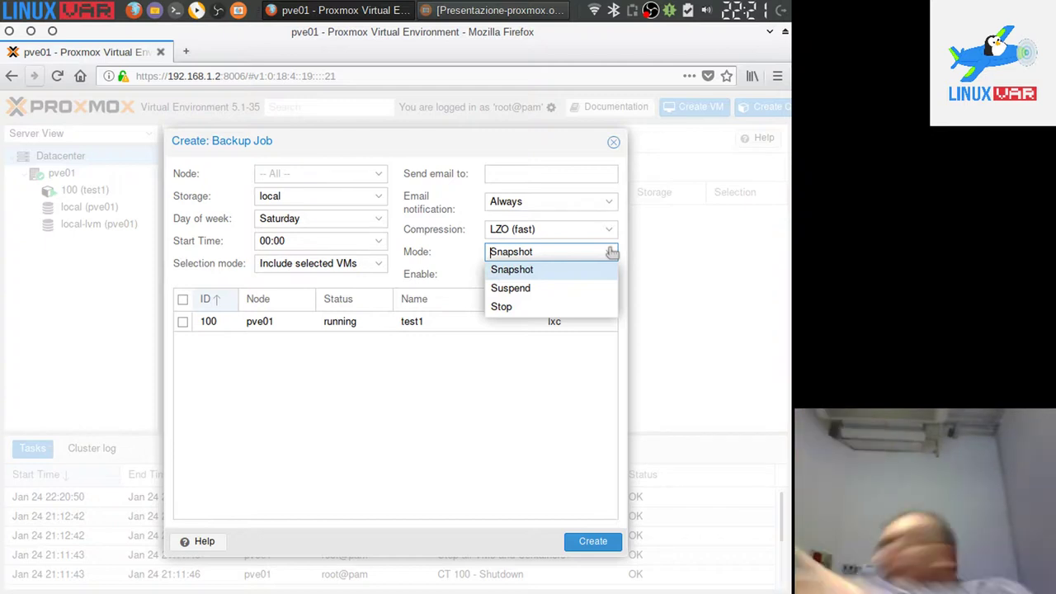
click(378, 266)
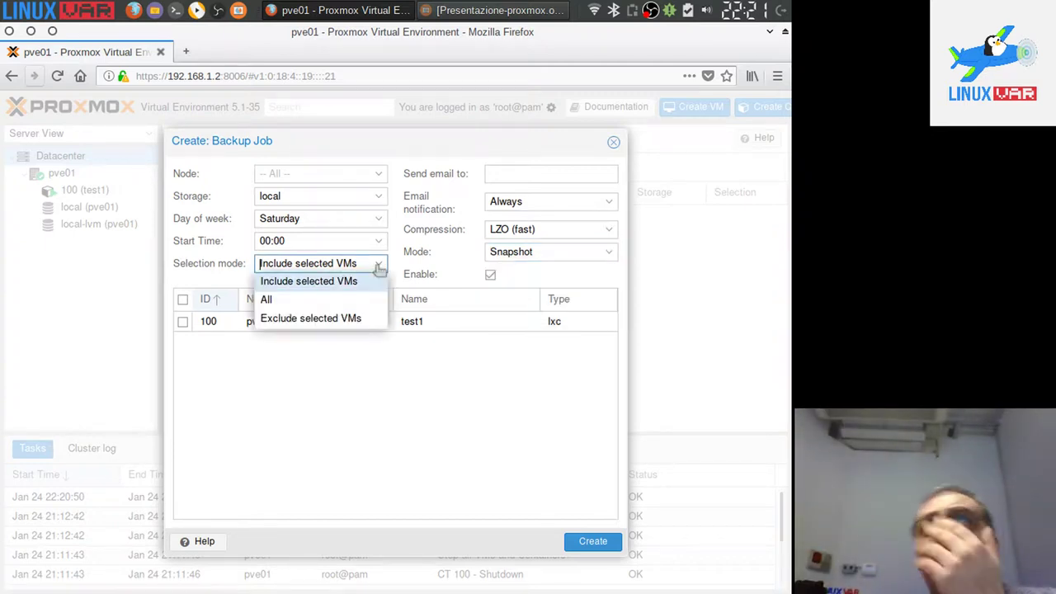
click(377, 265)
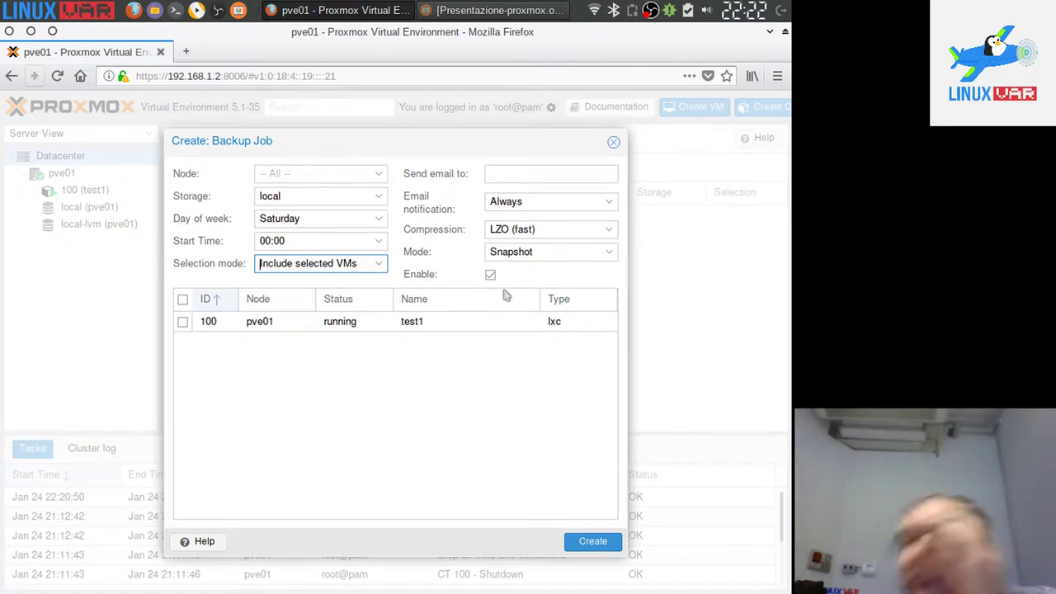
click(614, 142)
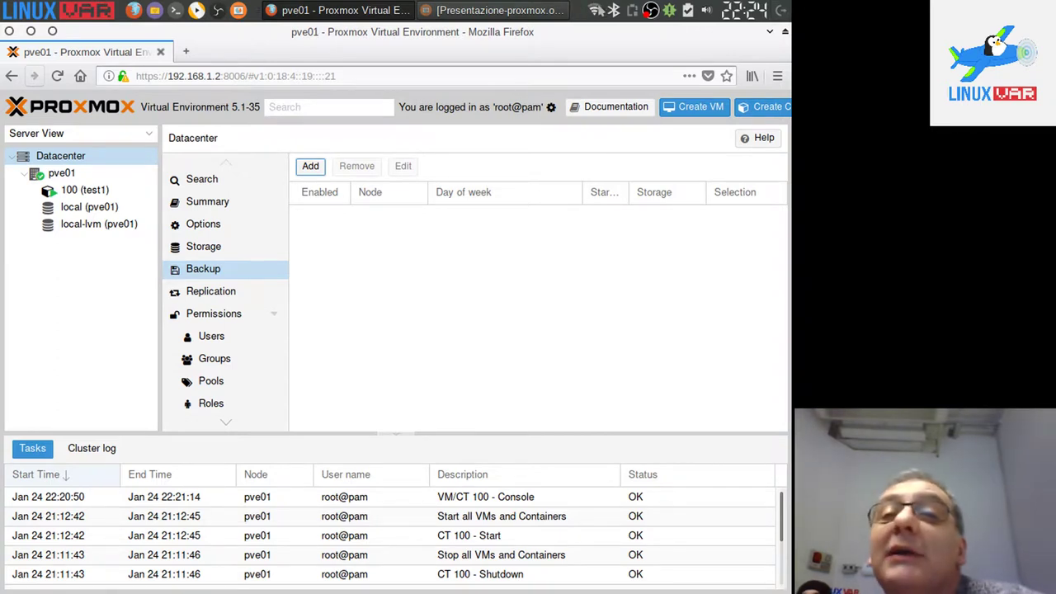
- Start the fw-ehome-01 VPN connection and enter the keyring password to unlock the login keyring
click(593, 10)
mouse_move(620, 151)
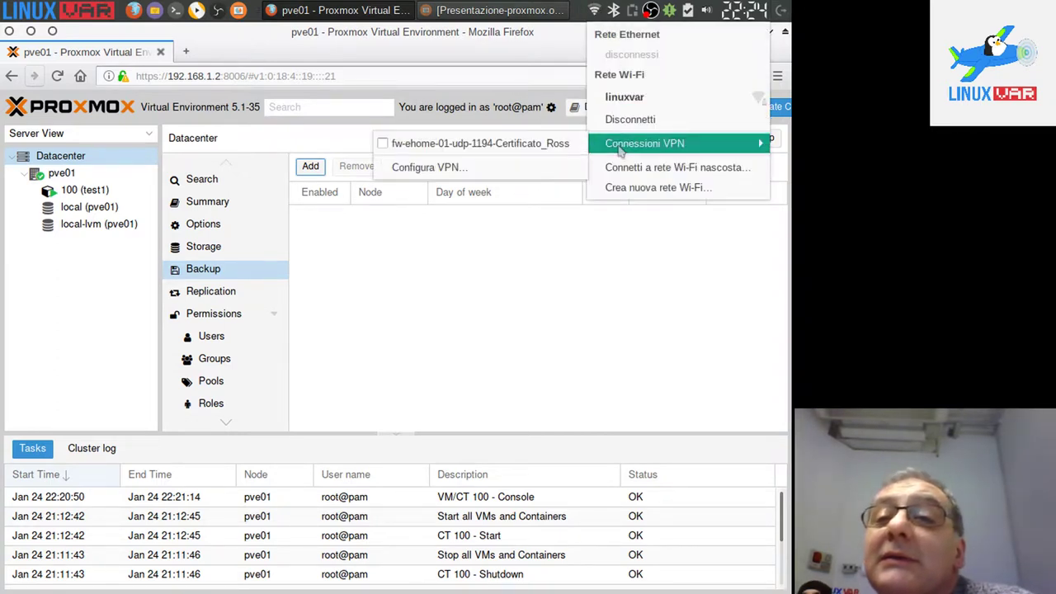
click(553, 147)
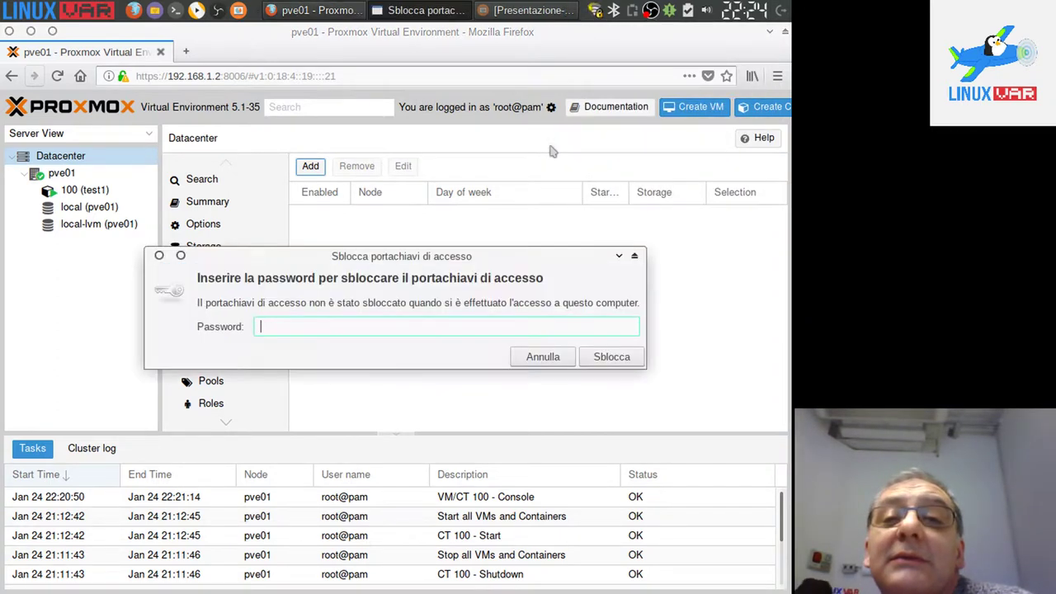
text(*********)
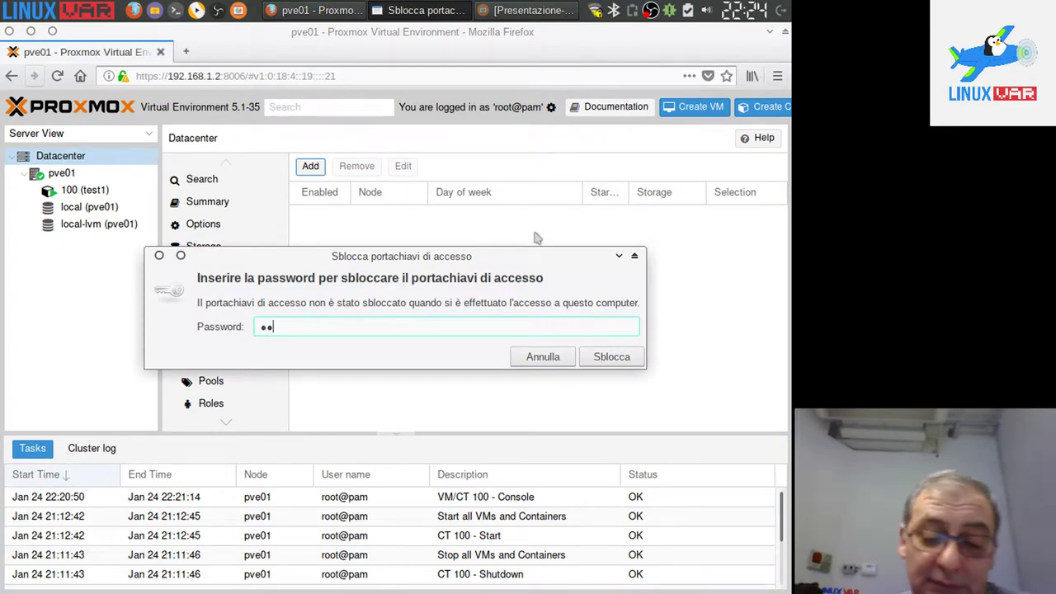
text(****)
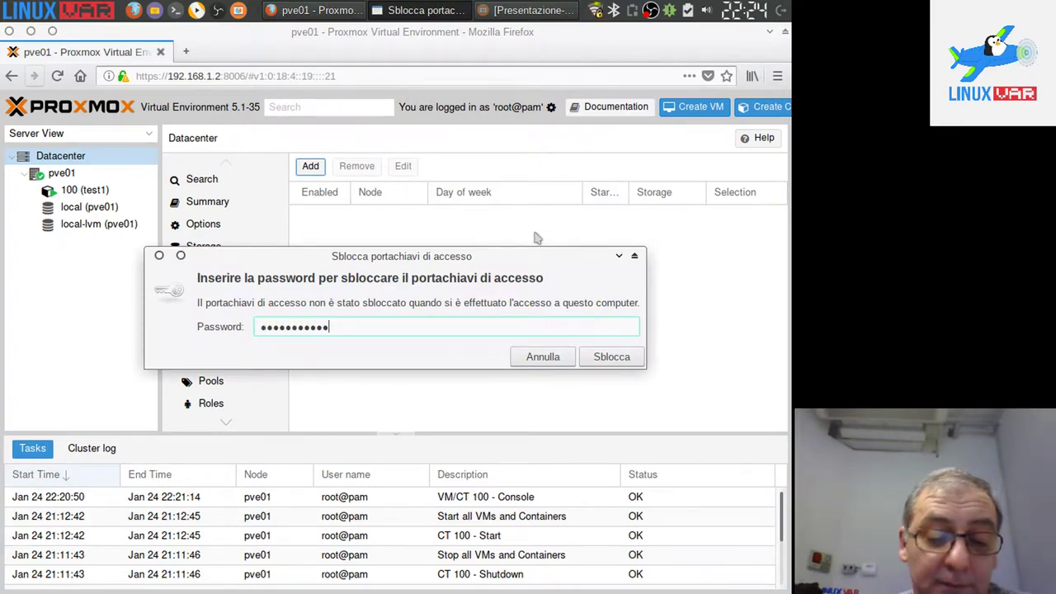
key(Return)
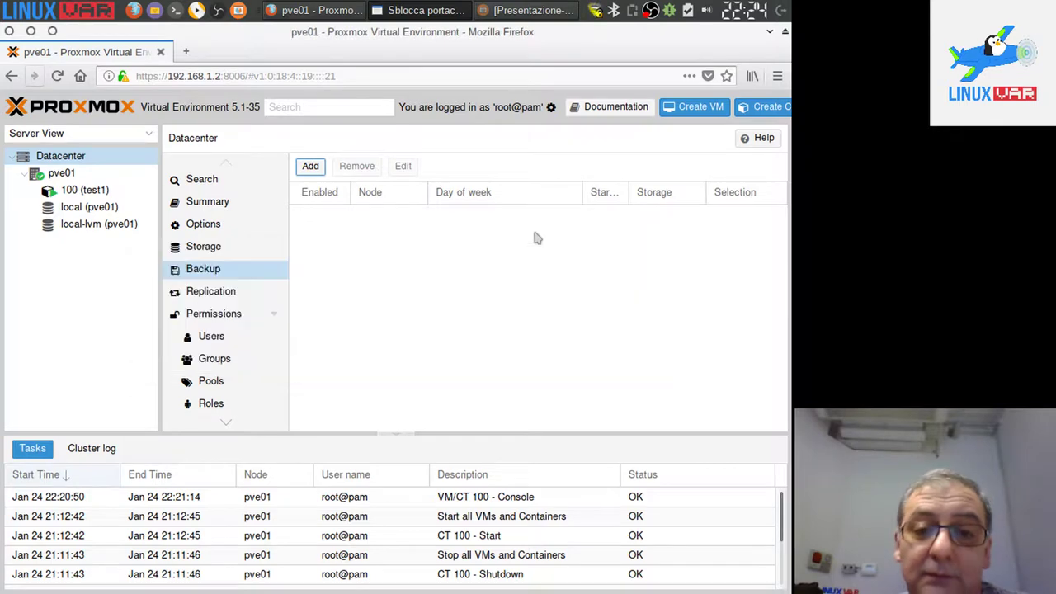
- Open a separate Firefox window, replace its LinuxVar home page with a blank tab, and check the network connection
click(52, 31)
click(138, 12)
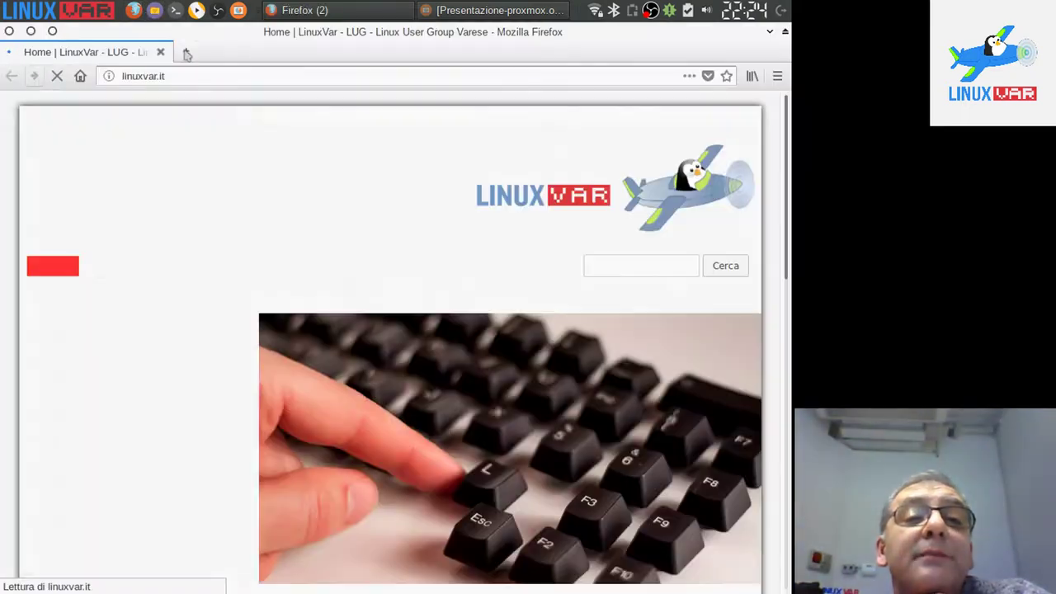
click(187, 52)
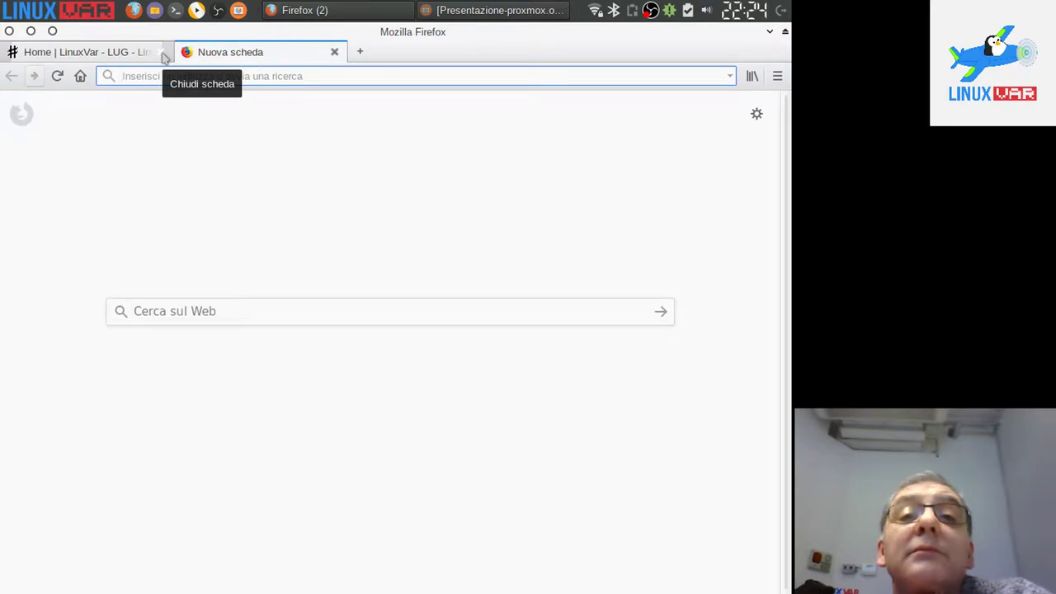
click(163, 53)
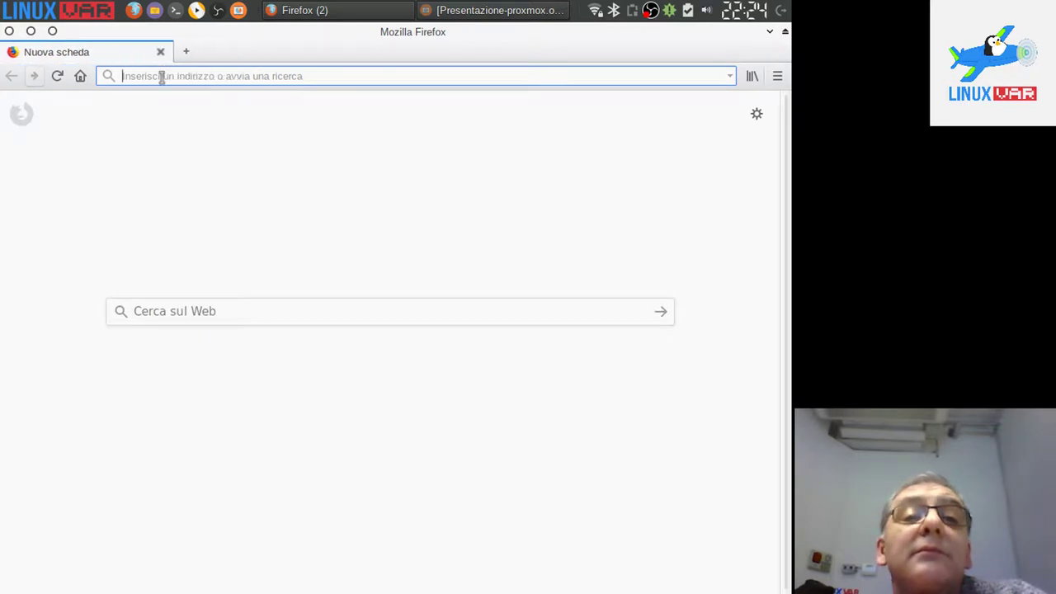
click(595, 10)
click(594, 10)
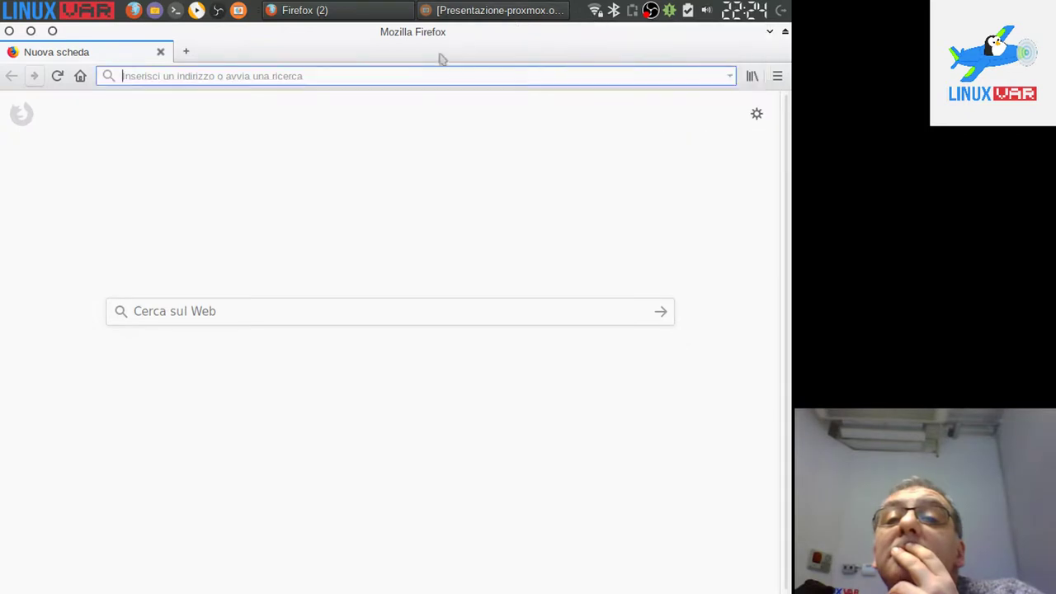
text(ht)
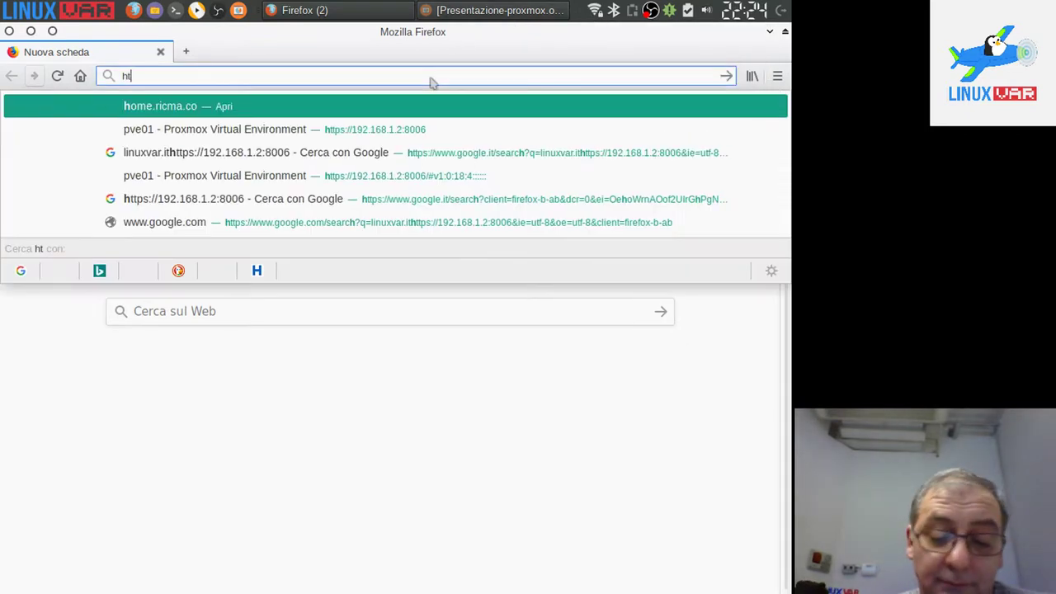
text(tps://)
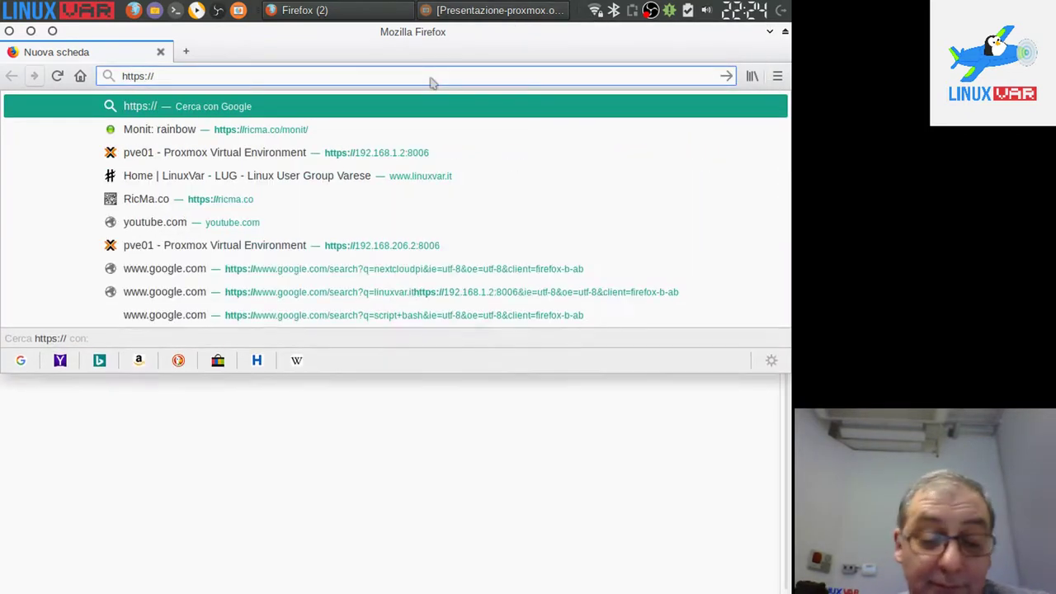
text(192.168)
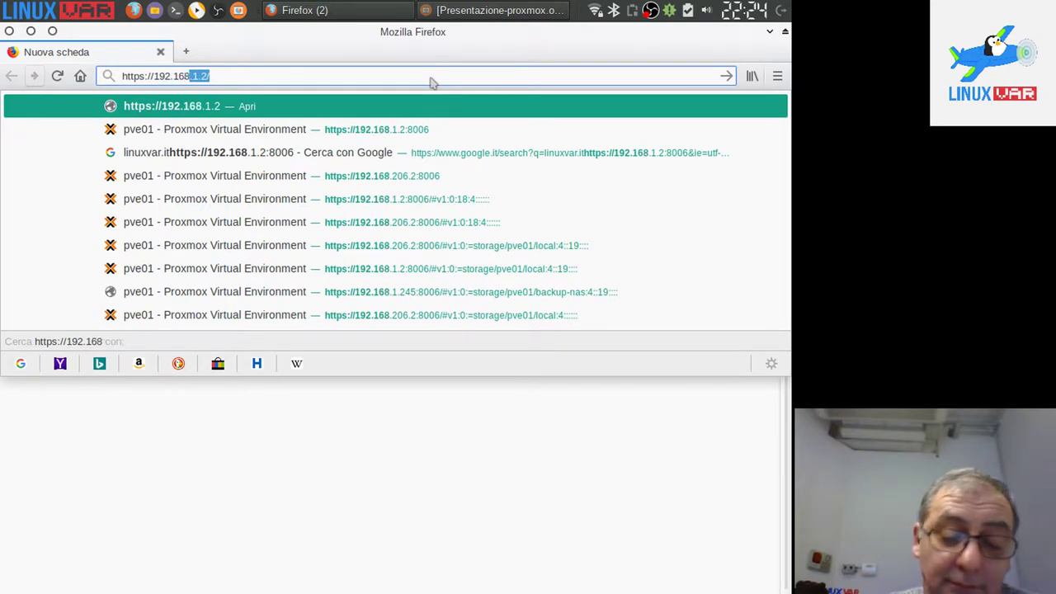
text(.1.245)
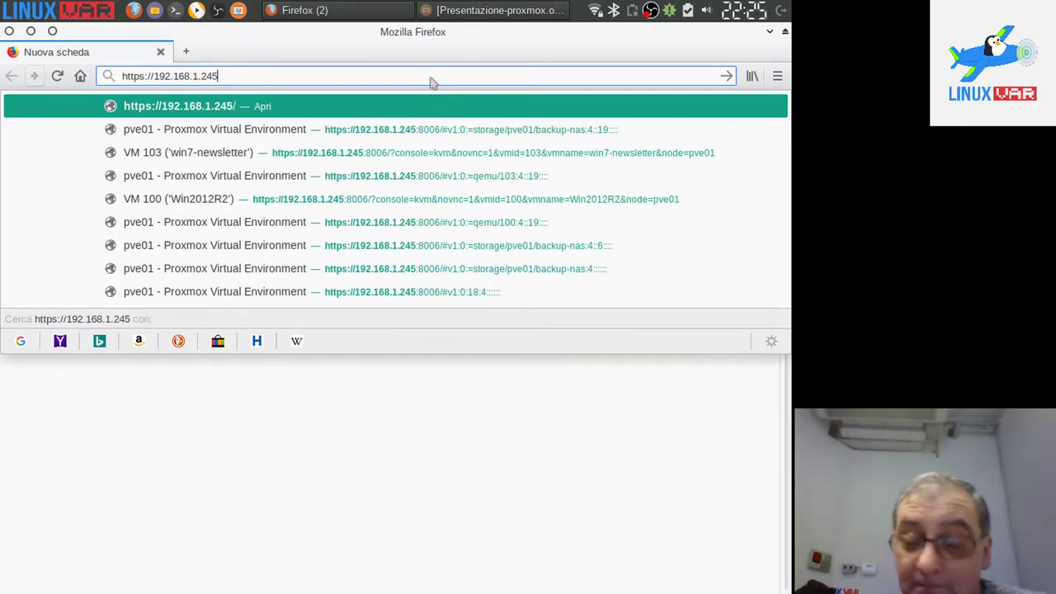
text(:8006)
key(Return)
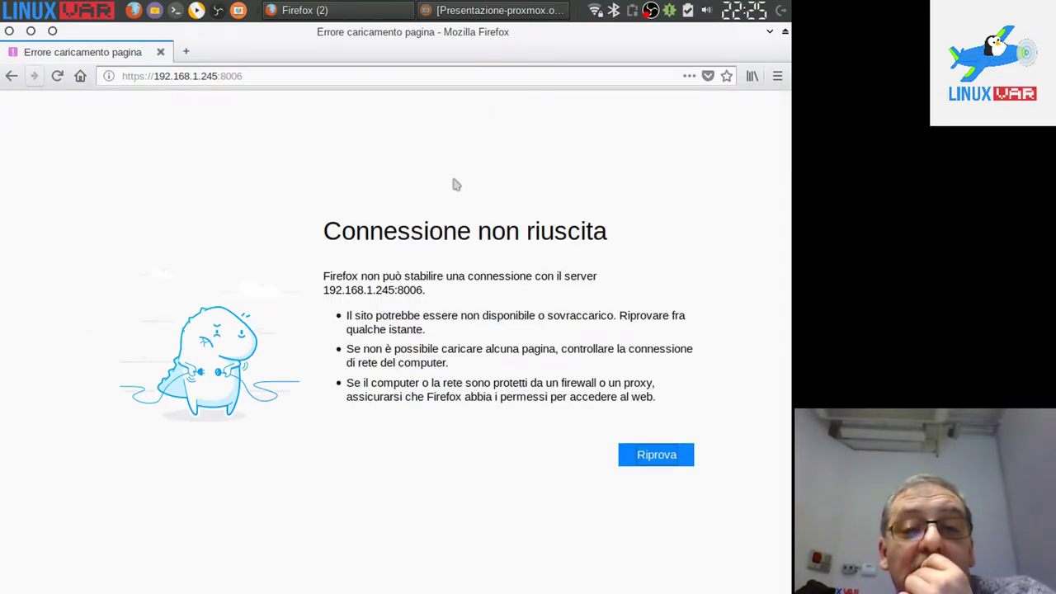
click(213, 75)
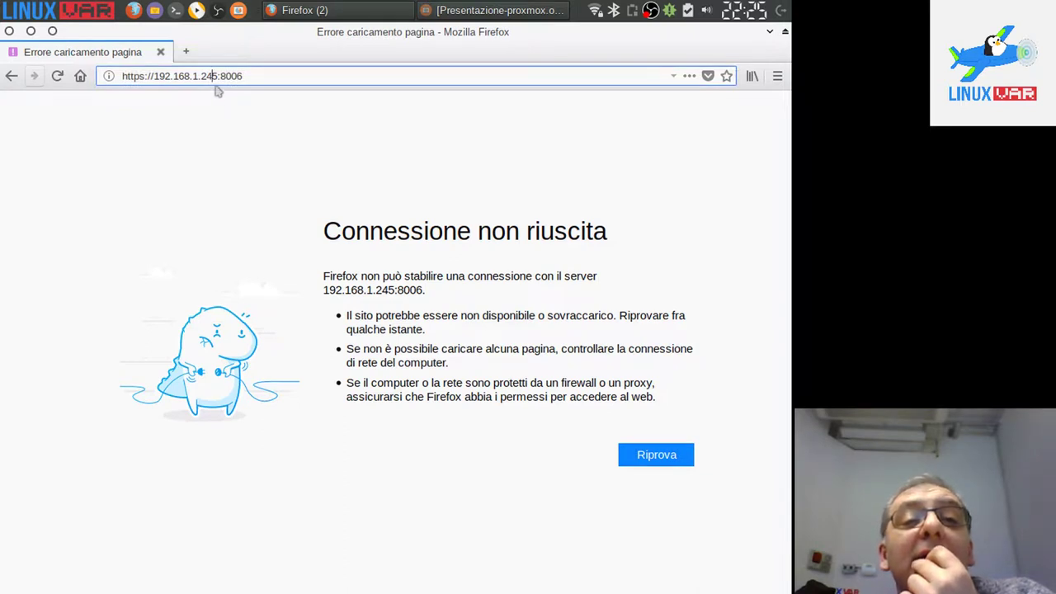
key(BackSpace)
text(6)
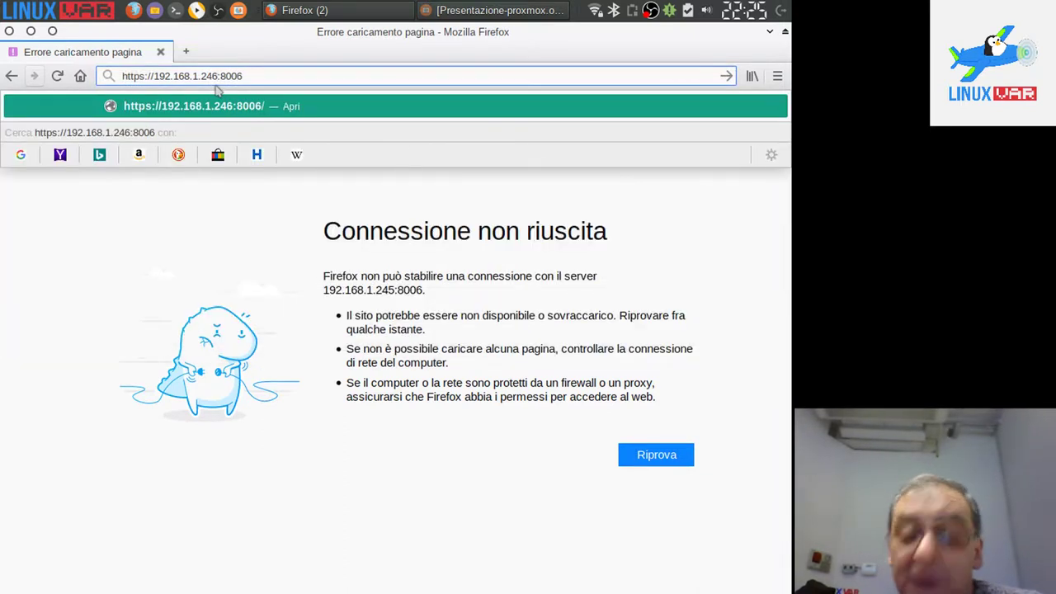
key(Return)
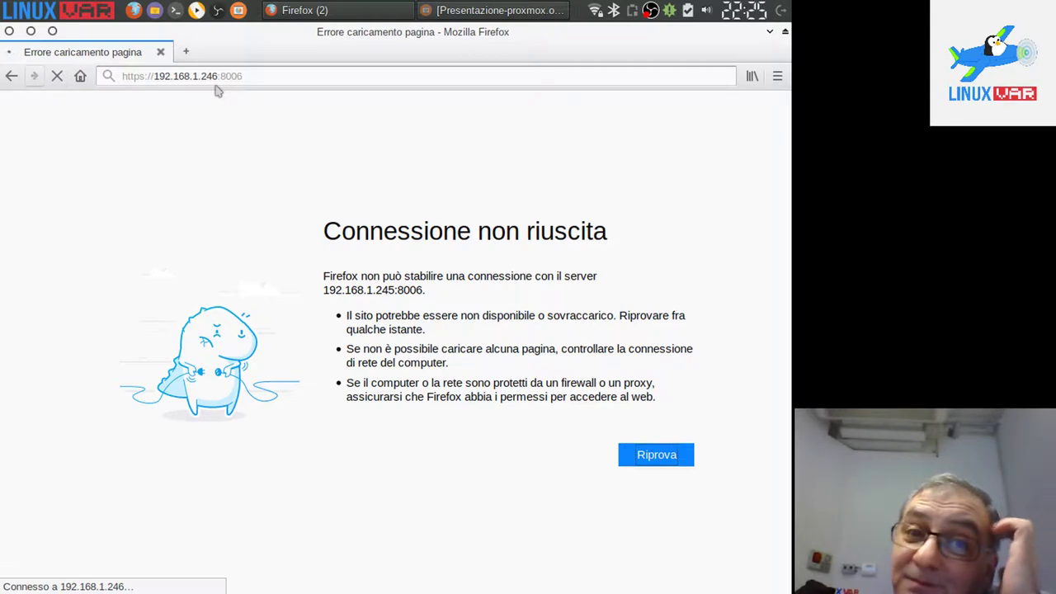